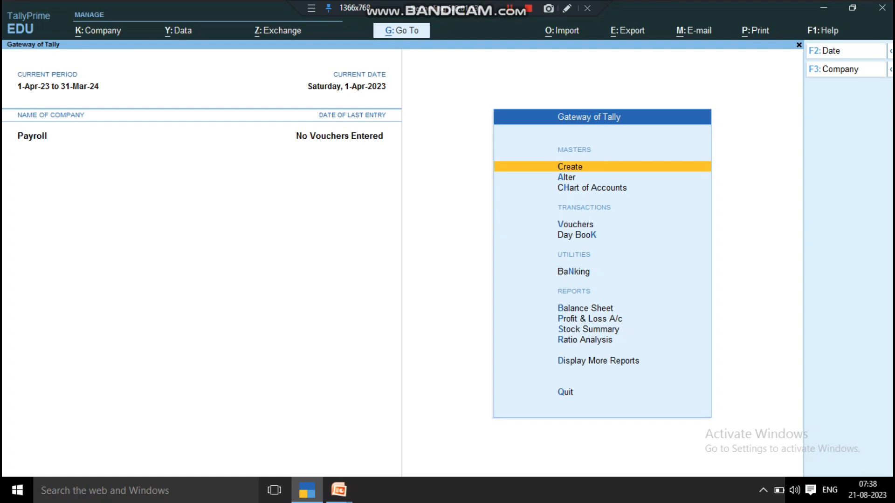
- From Create, choose Employee Group in the payroll masters list
key("Return")
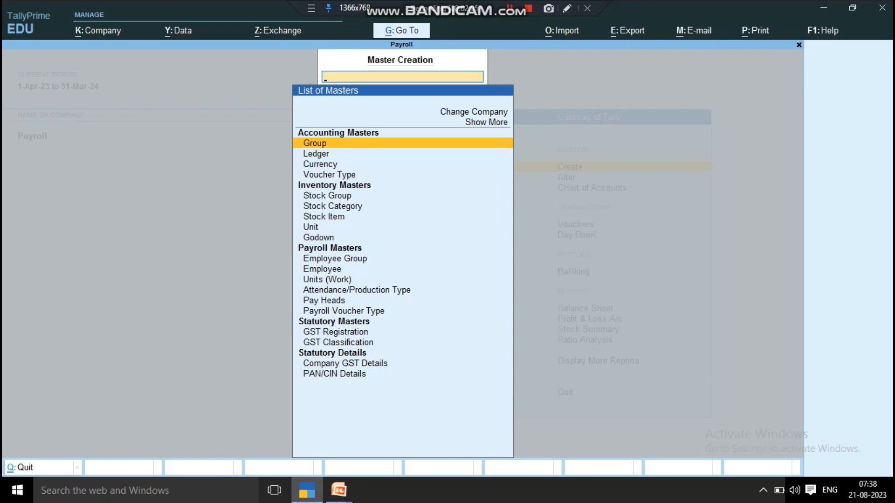
key("Down")
key("Down")
key("Down")
key("Down")
key("Down")
key("Down")
key("Down")
key("Down")
key("Down")
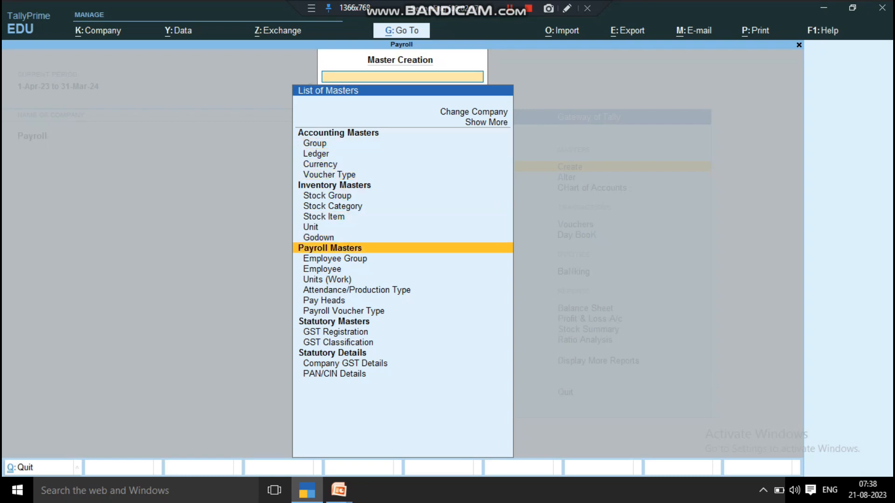
key("Down")
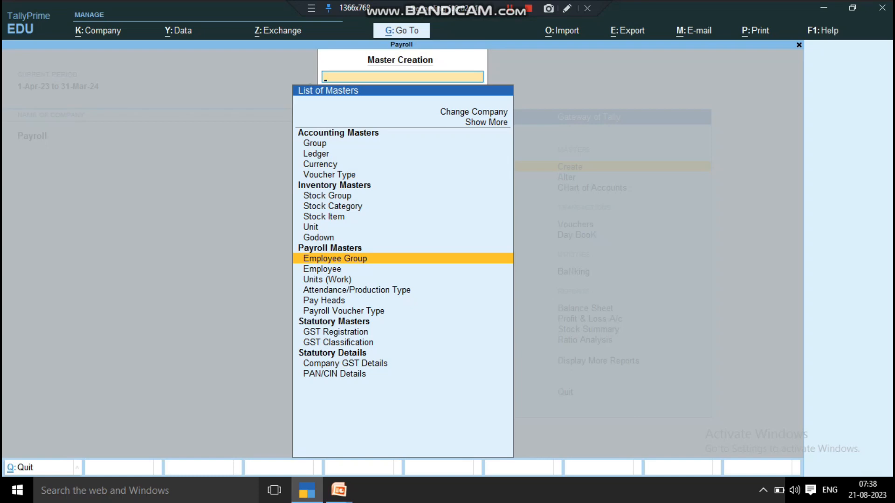
key("Return")
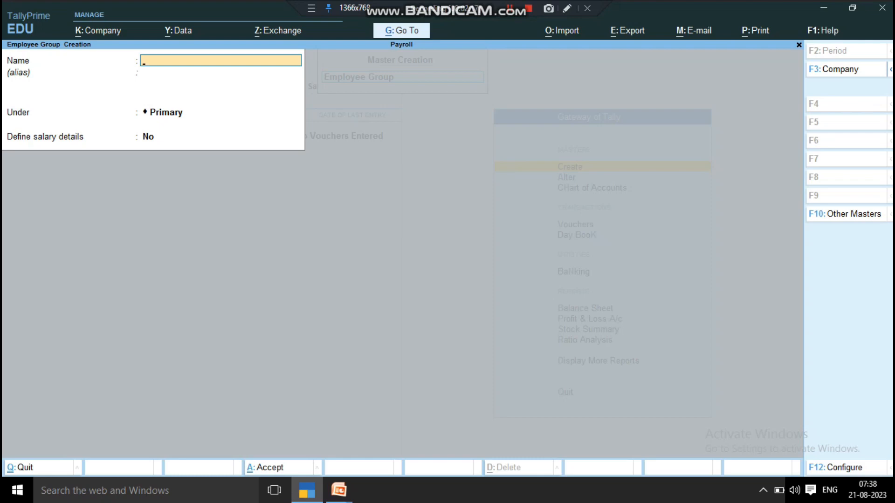
- Create the employee group HR under Primary and save it
type("H")
key("BackSpace")
type("HR")
key("Return")
key("Return")
key("Return")
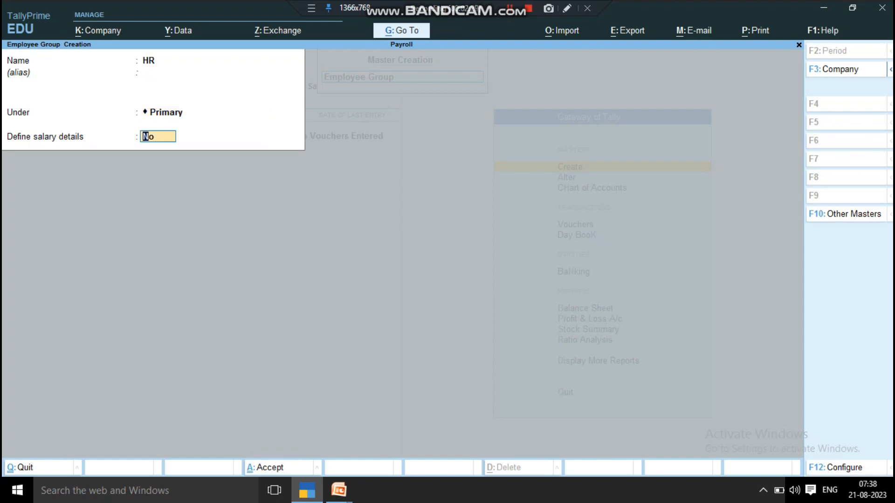
key("Return")
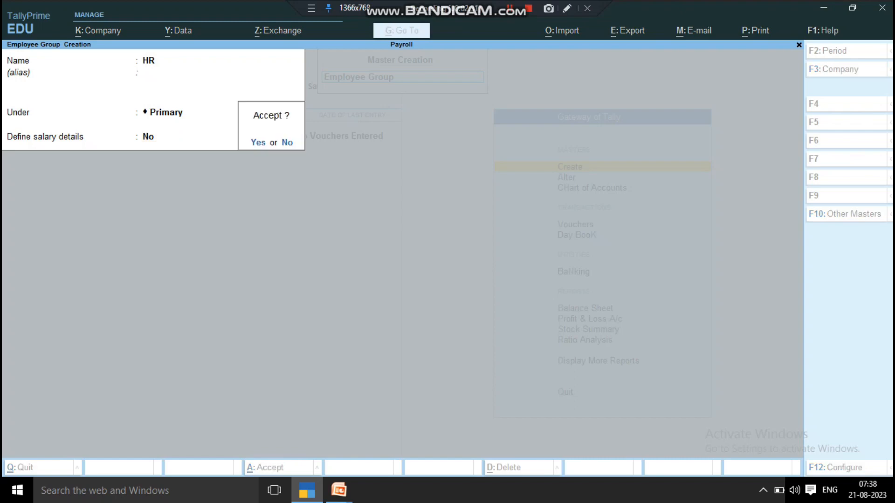
key("Return")
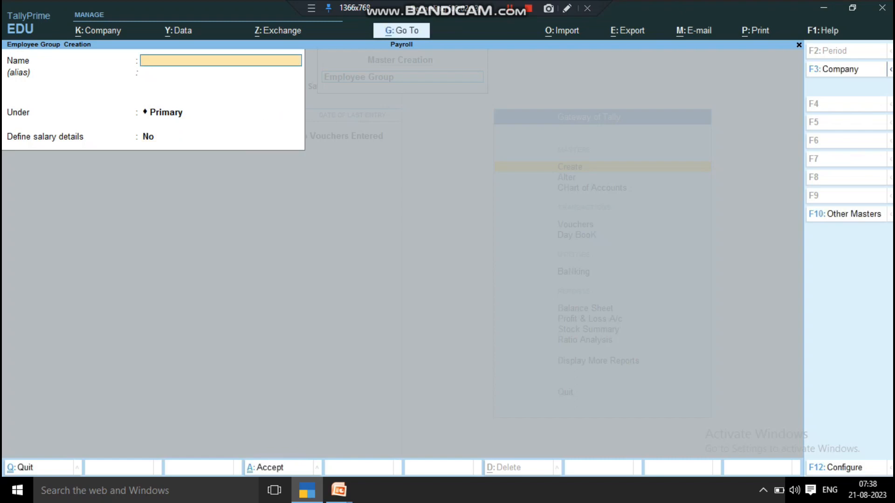
- Create the employee group SALES under Primary, save it, and close the group form
type("SALES")
key("Return")
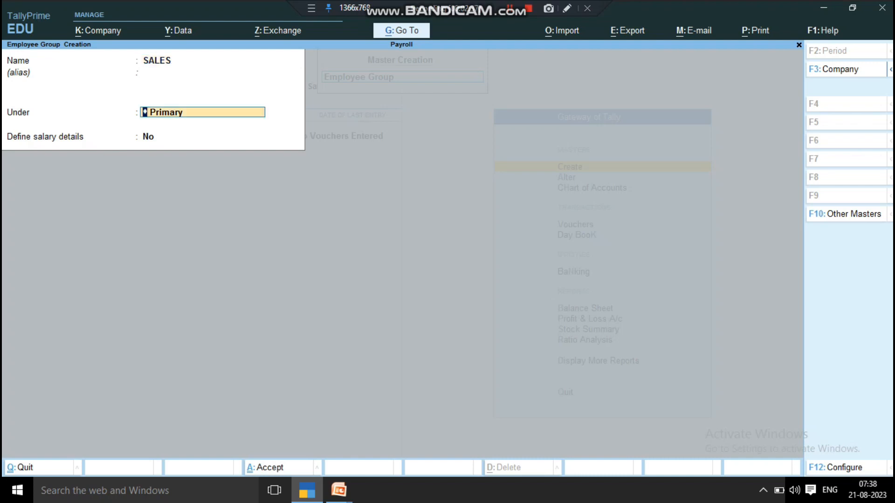
key("Return")
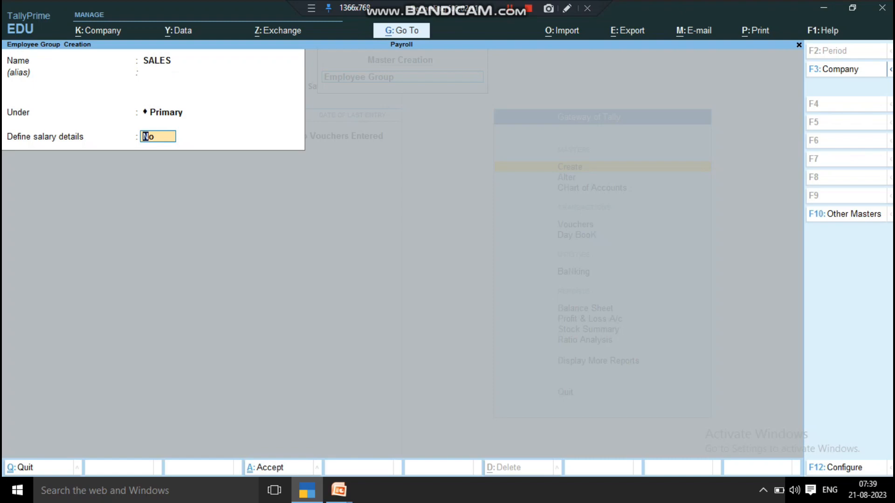
key("Return")
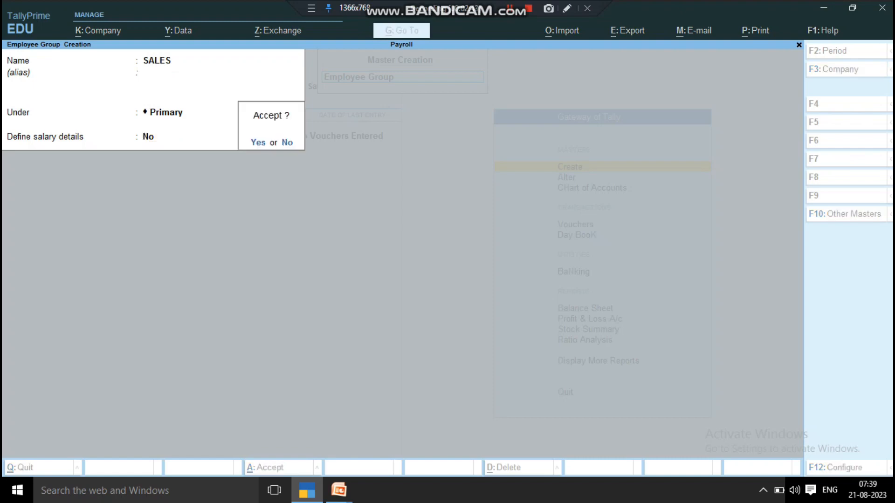
key("Return")
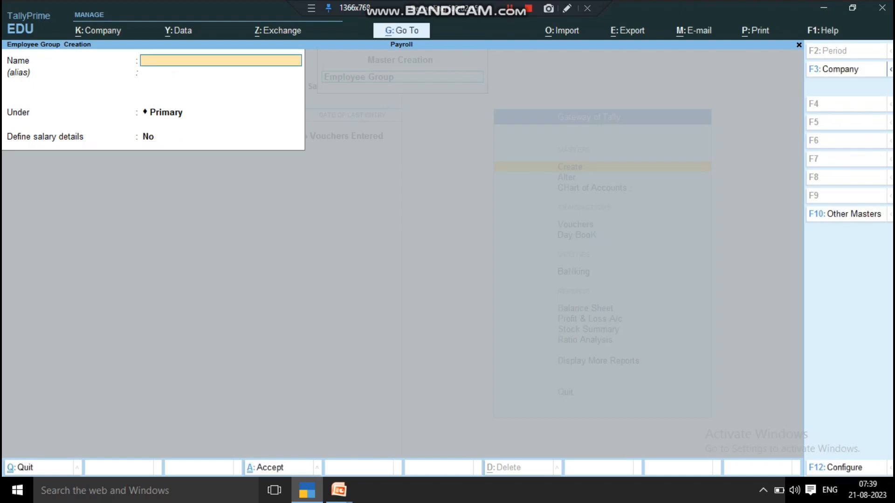
key("Escape")
key("Return")
key("Down")
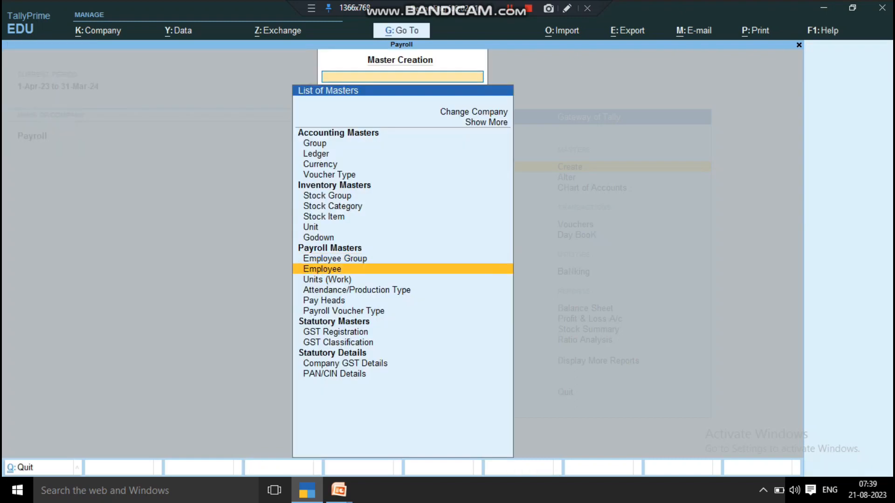
- Start a new employee with the given name and place them under the HR group
key("Return")
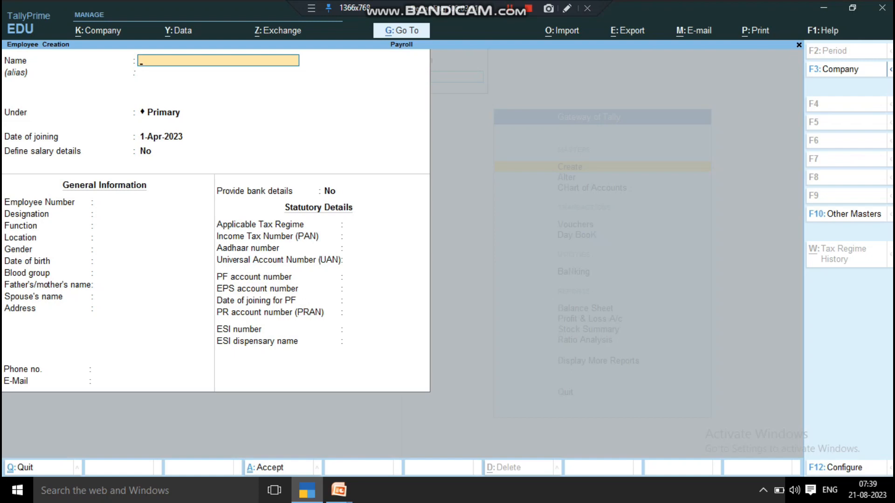
type("MOHAN")
key("Return")
key("Return")
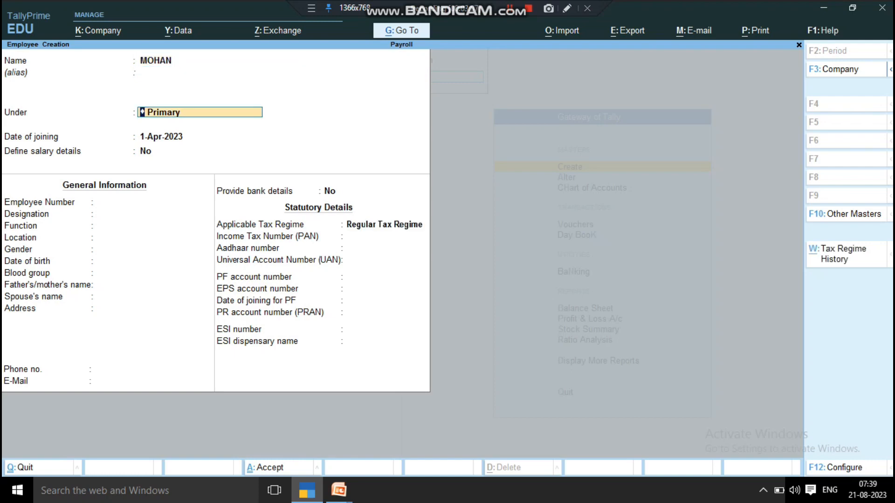
key("BackSpace")
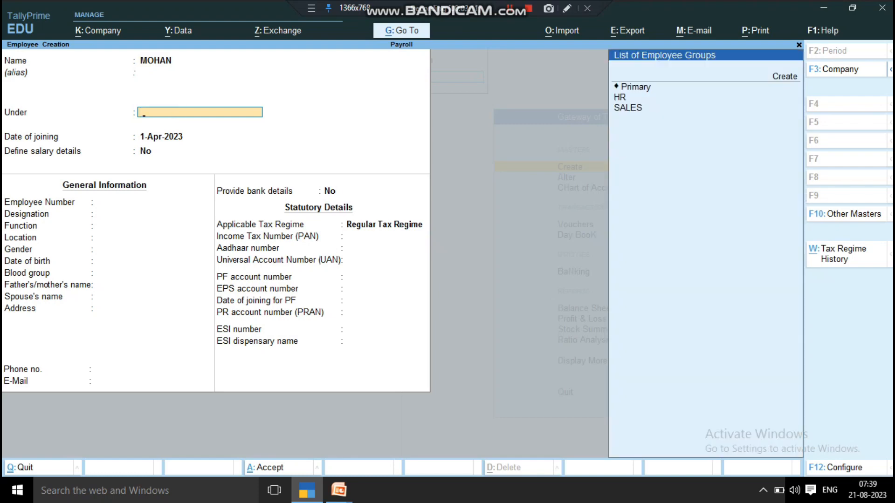
key("Down")
key("Down")
key("Down")
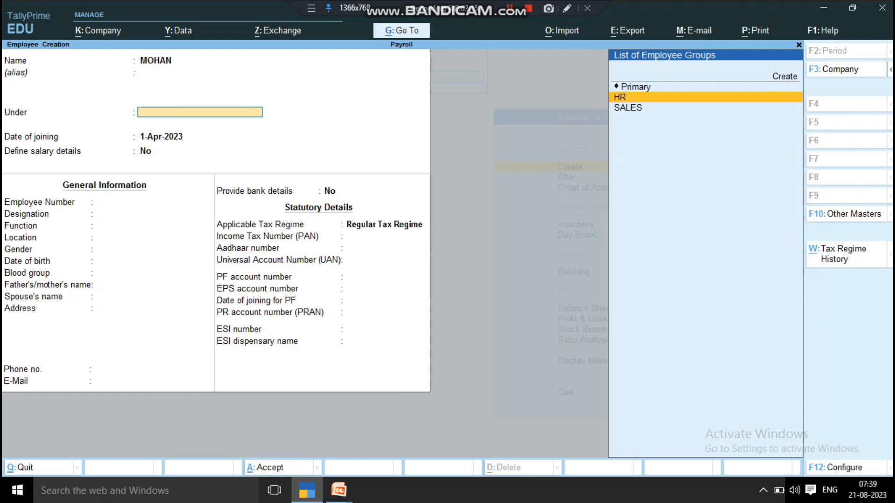
key("Down")
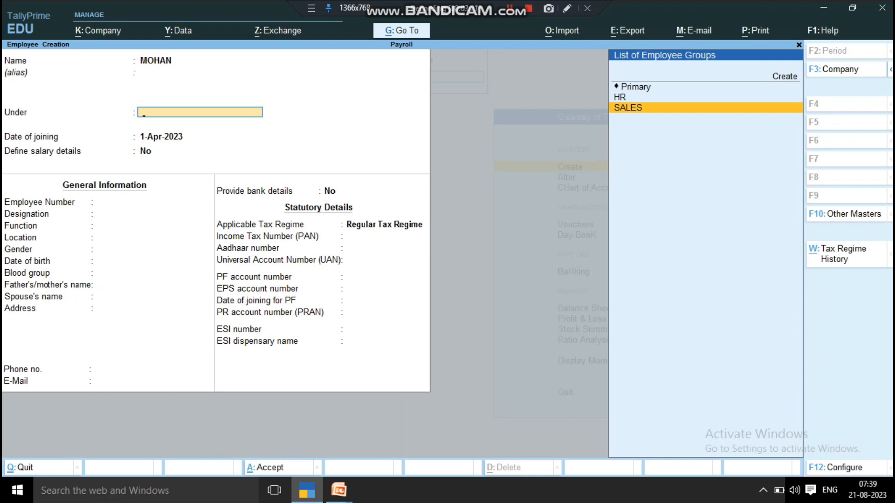
key("Up")
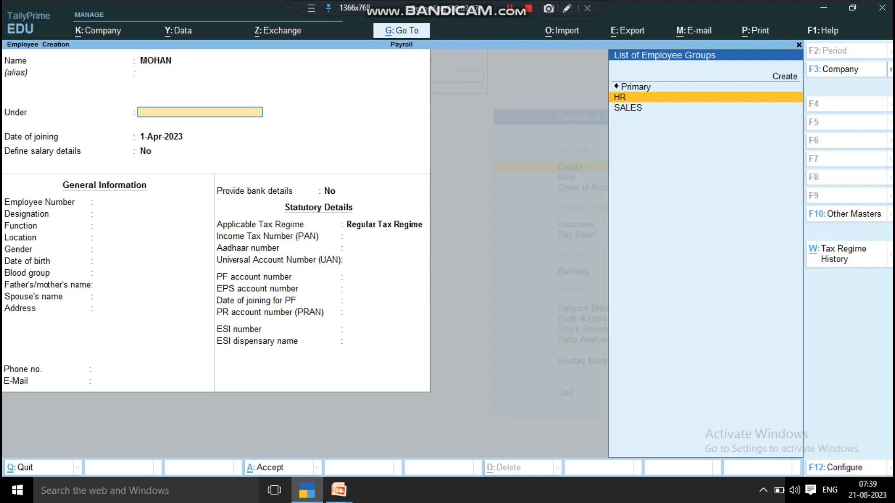
key("Up")
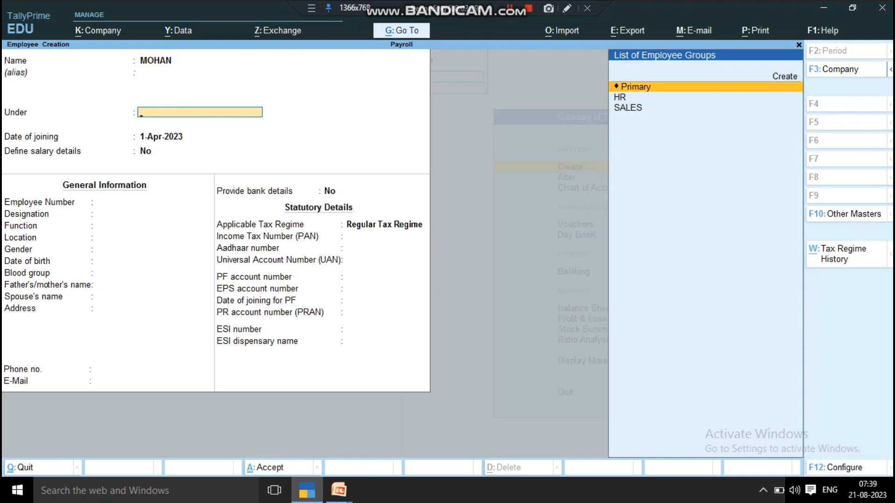
key("Down")
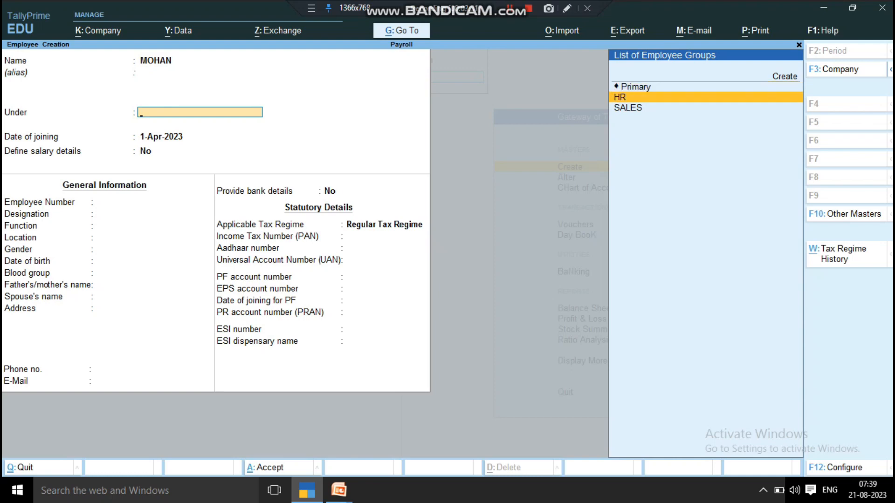
key("Return")
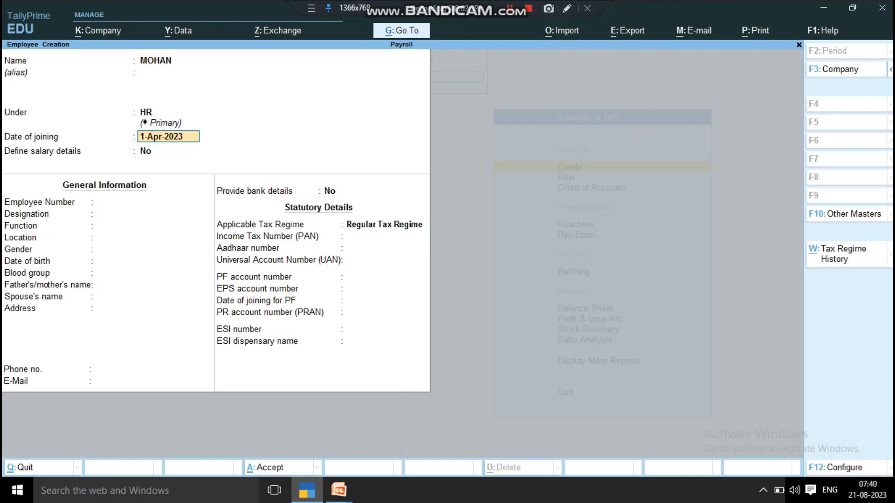
- Keep joining date 1-Apr-2023, skip salary details, and enter the employee number
key("Return")
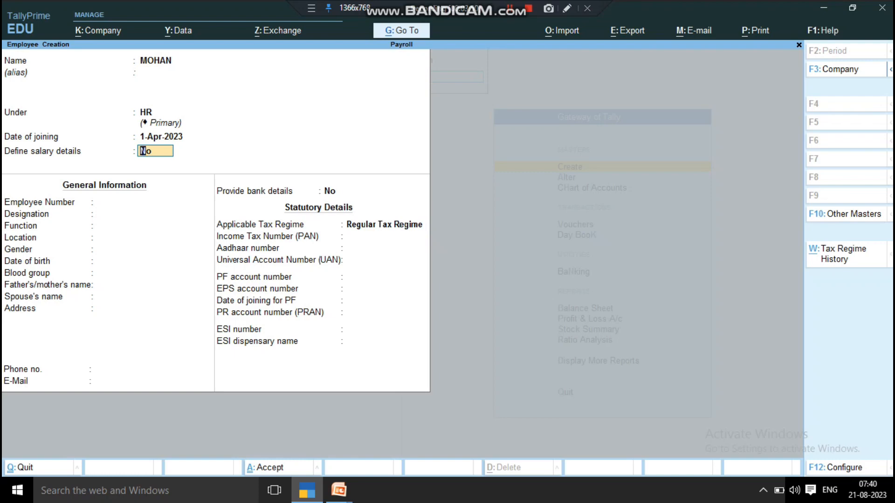
key("Return")
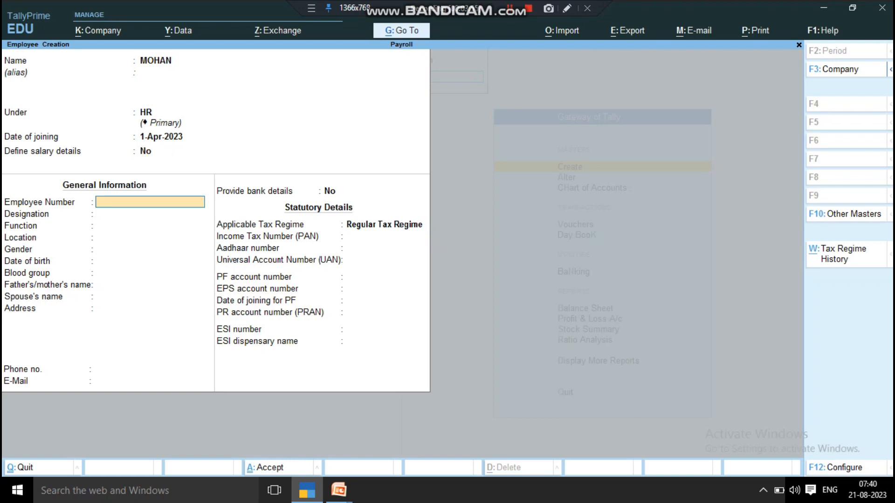
type("10201")
key("Return")
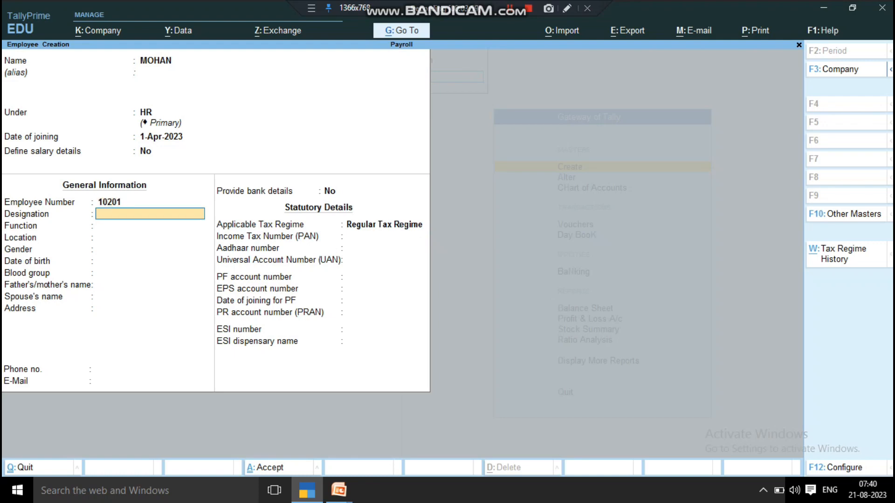
- Enter designation HR and location DELHI, leave Function blank, and set gender to Male
type("HR")
key("Return")
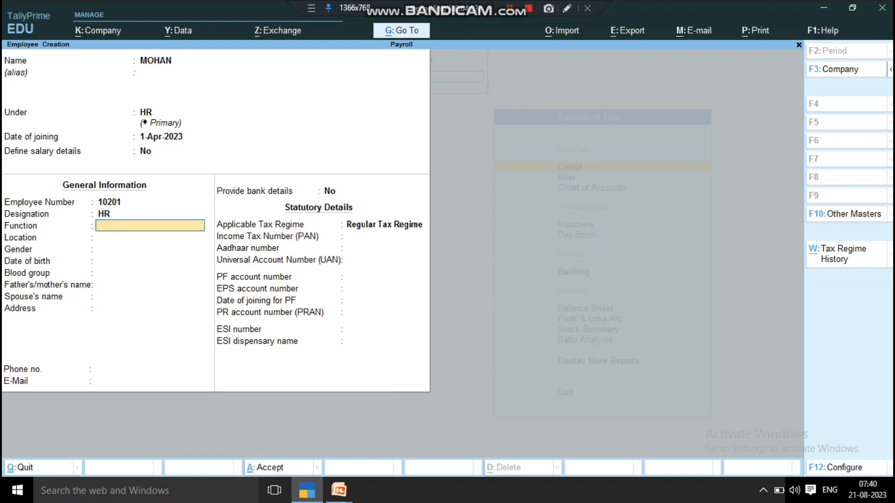
key("Return")
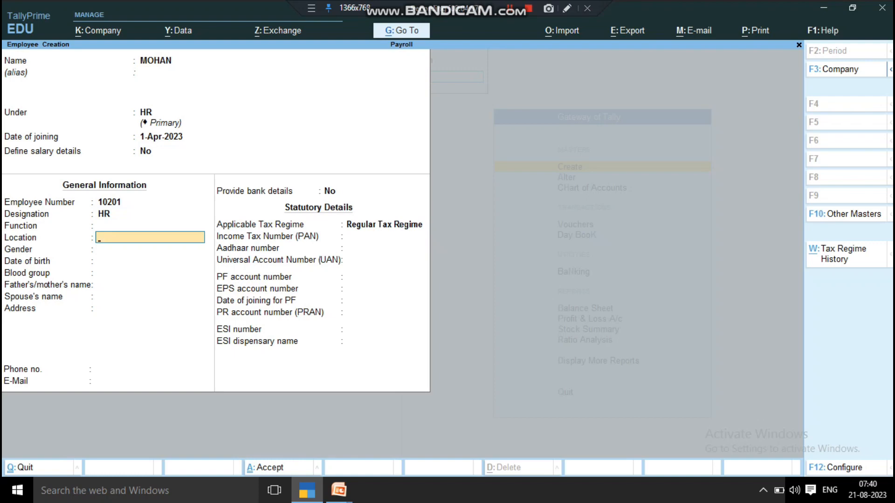
type("DELHI")
key("Return")
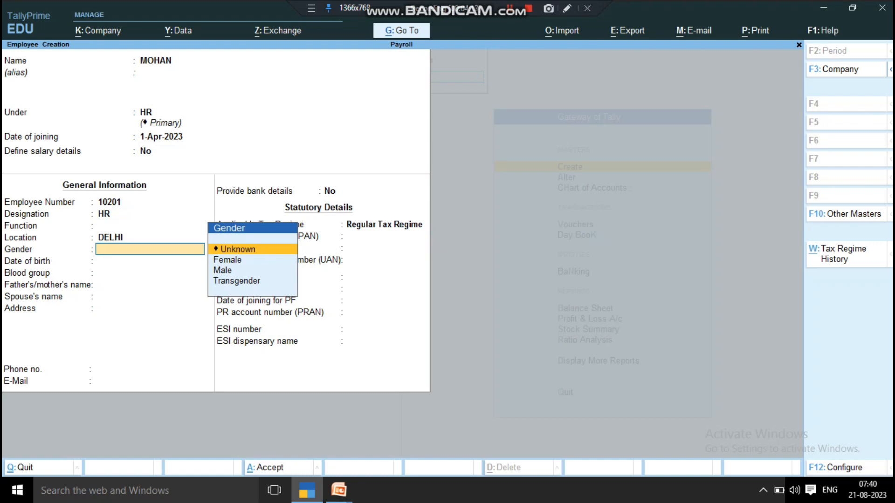
key("Down")
key("Down")
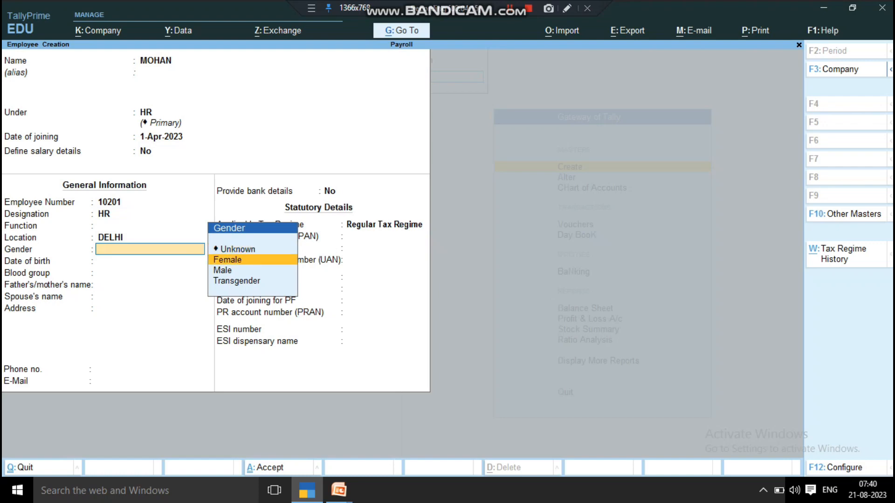
key("Return")
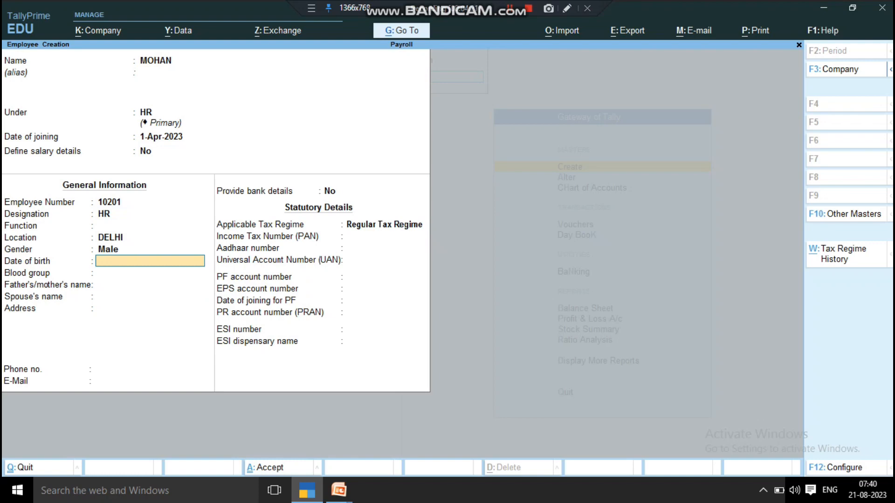
type("01.09.995")
key("BackSpace")
key("BackSpace")
key("BackSpace")
type("1995")
key("Return")
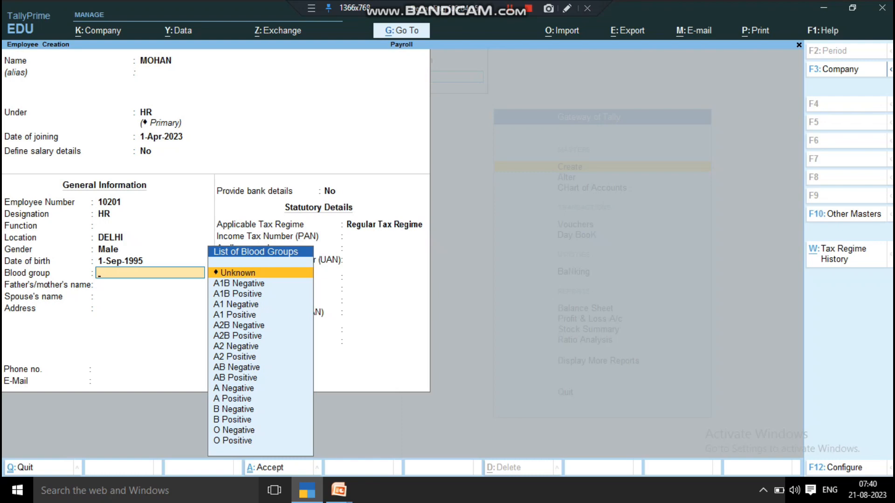
- Choose A1 Negative as the blood group
key("Down")
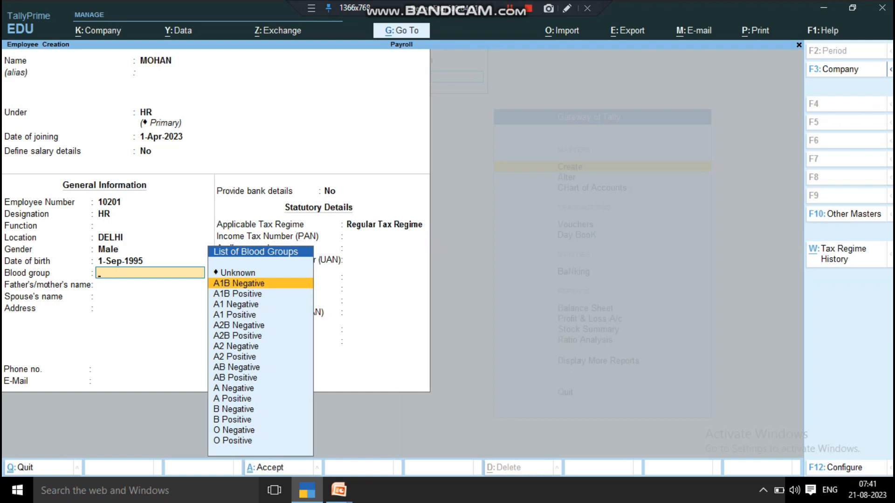
key("Down")
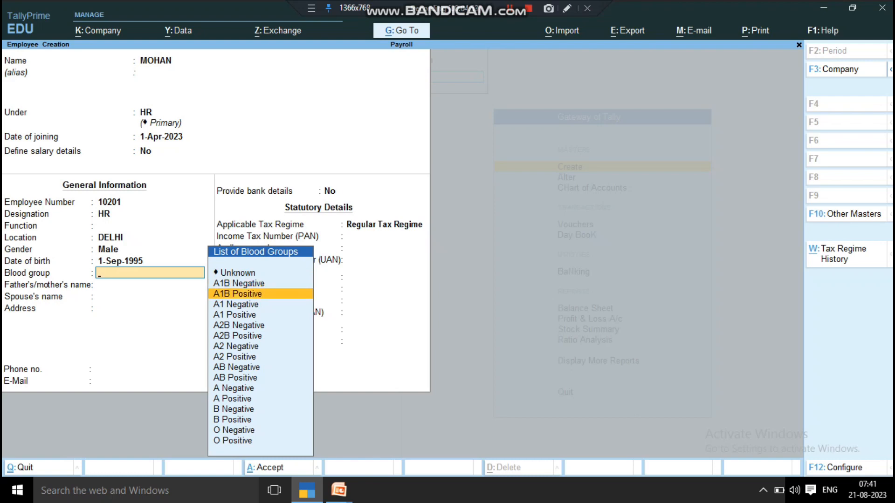
key("Down")
key("Down")
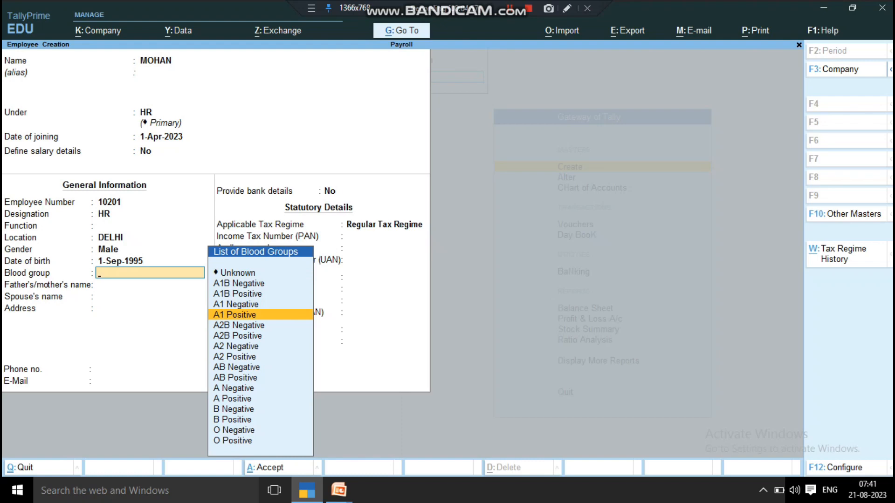
key("Up")
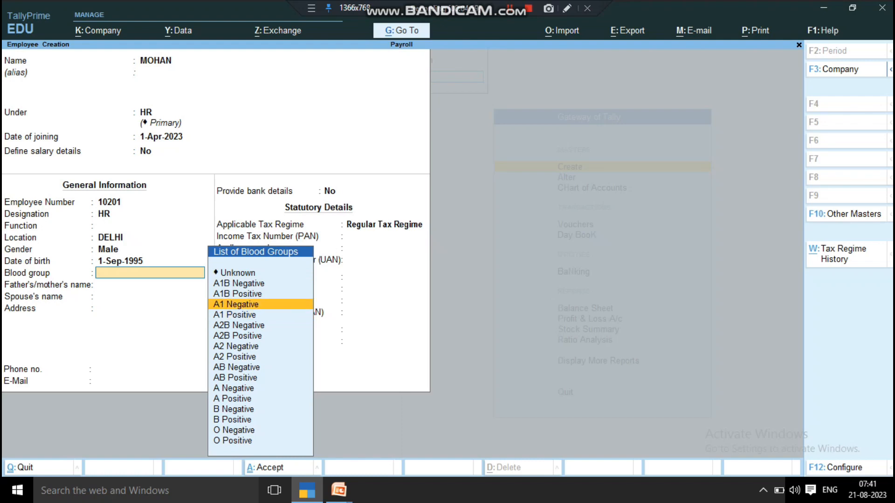
key("Return")
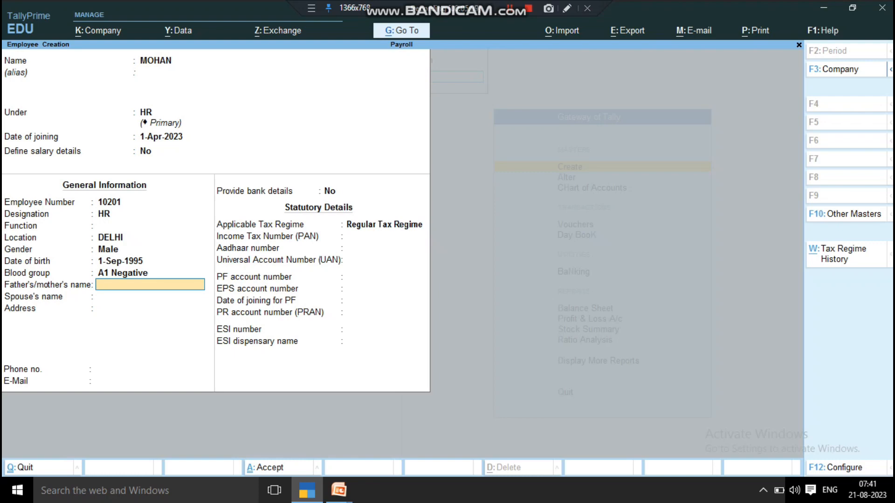
- Enter the father's name, leave the spouse's name blank, and fill in the address
type("SOHAN")
key("Return")
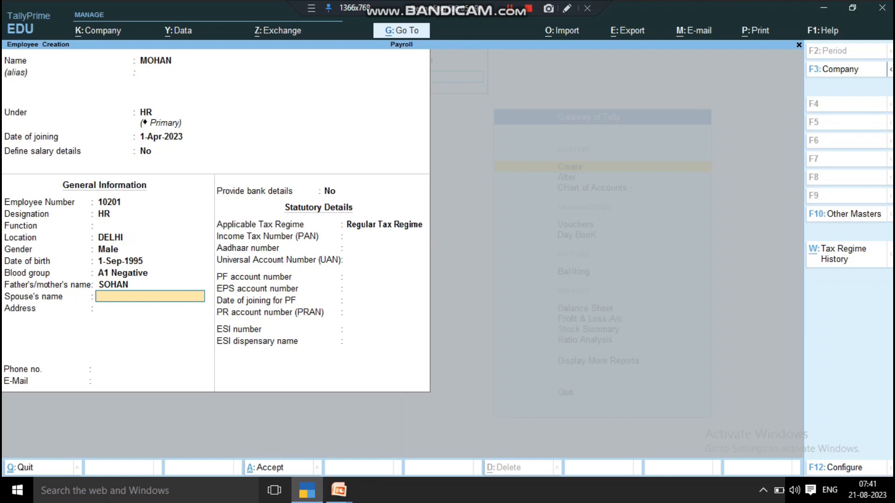
key("Return")
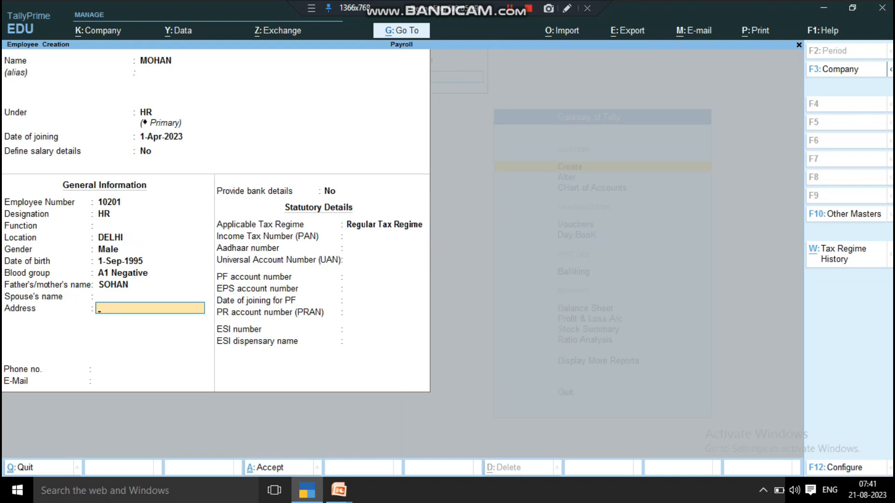
type("DELHI")
key("Return")
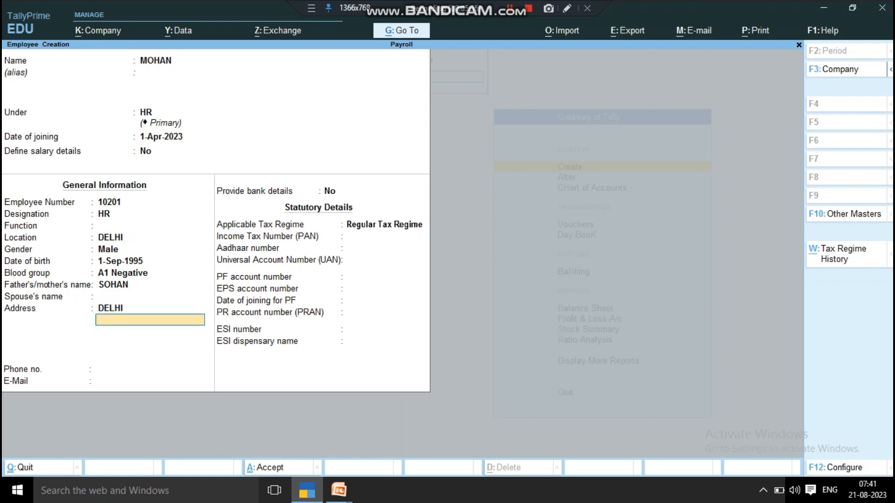
key("Return")
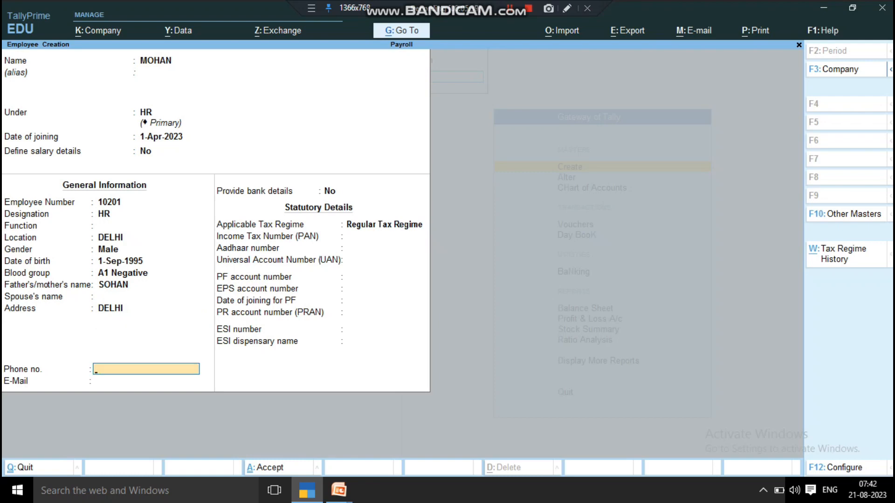
- Enter the employee's phone number and e-mail, and set Provide bank details to Yes
key("Return")
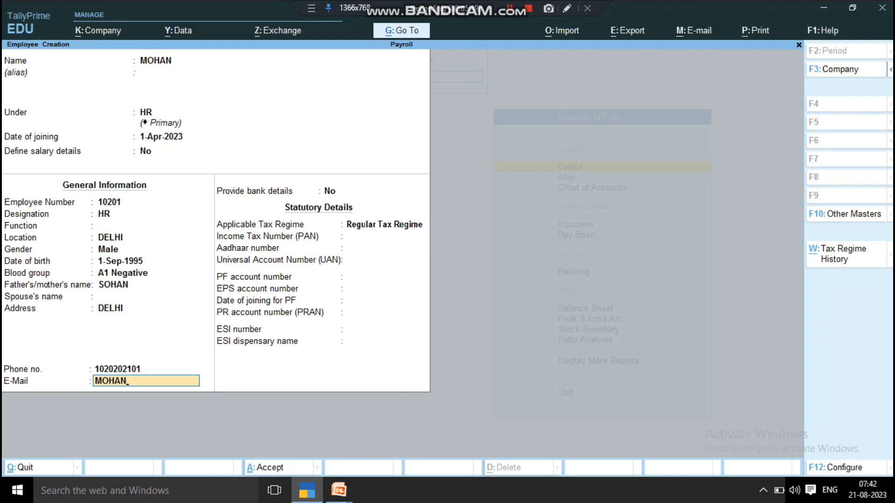
key("Return")
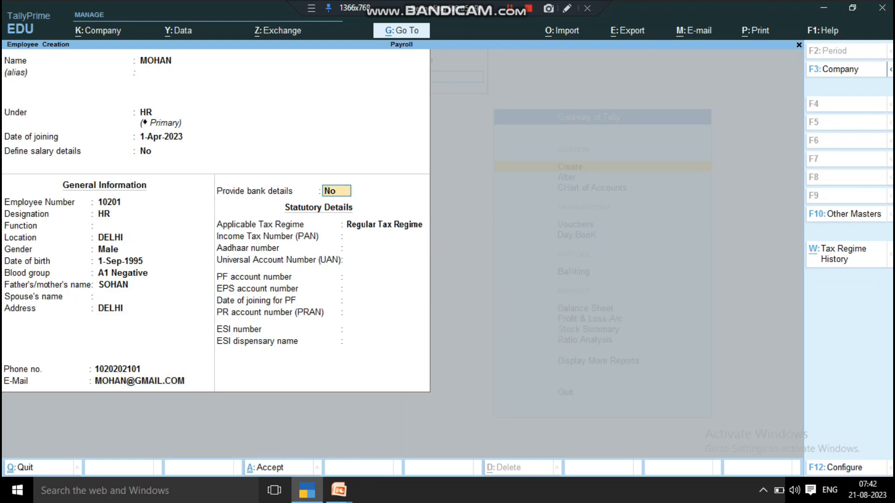
type("Y")
key("Return")
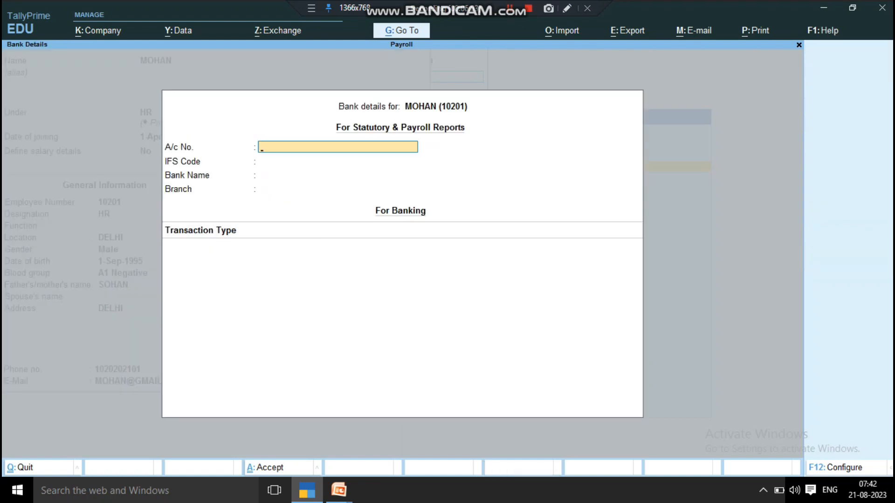
- Set the bank name to Not Applicable and close bank details with End of List
key("Return")
key("Return")
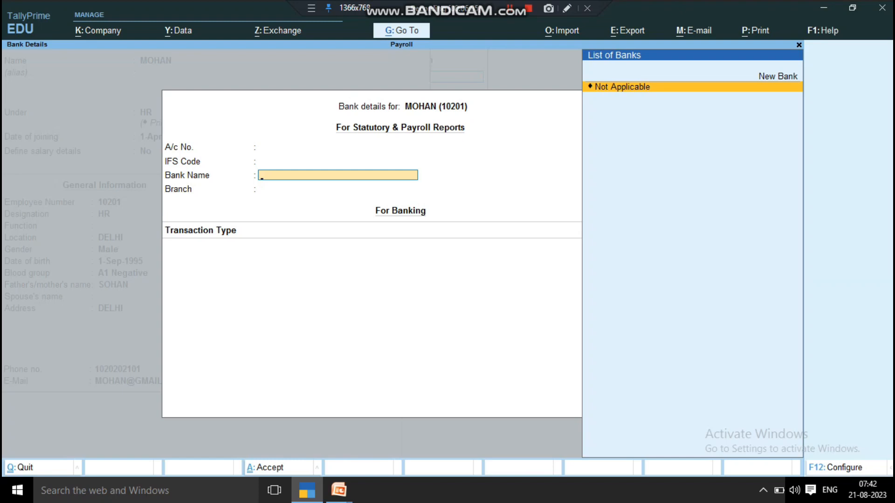
key("Return")
key("Return")
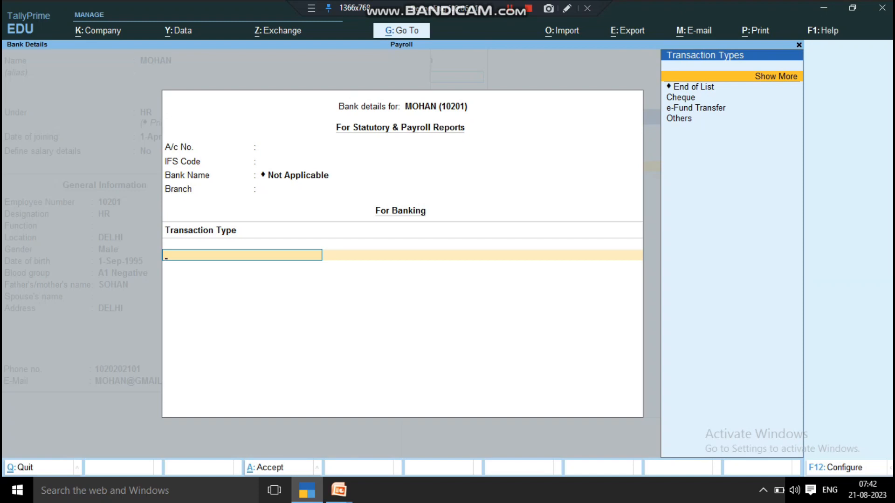
key("Down")
key("Down")
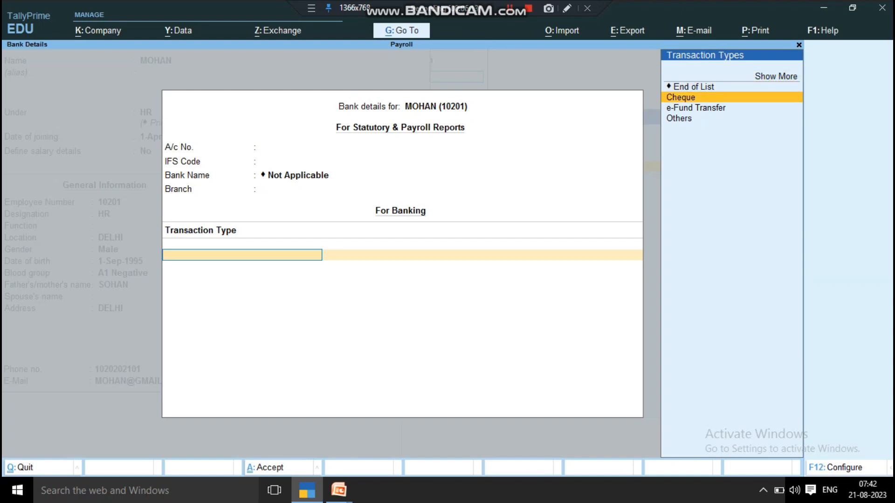
key("Down")
key("Down")
key("Up")
key("Up")
key("Up")
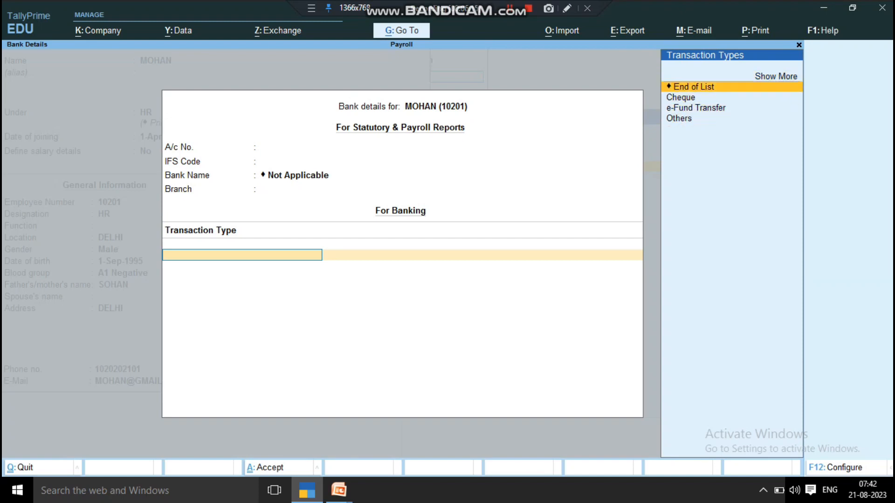
key("Return")
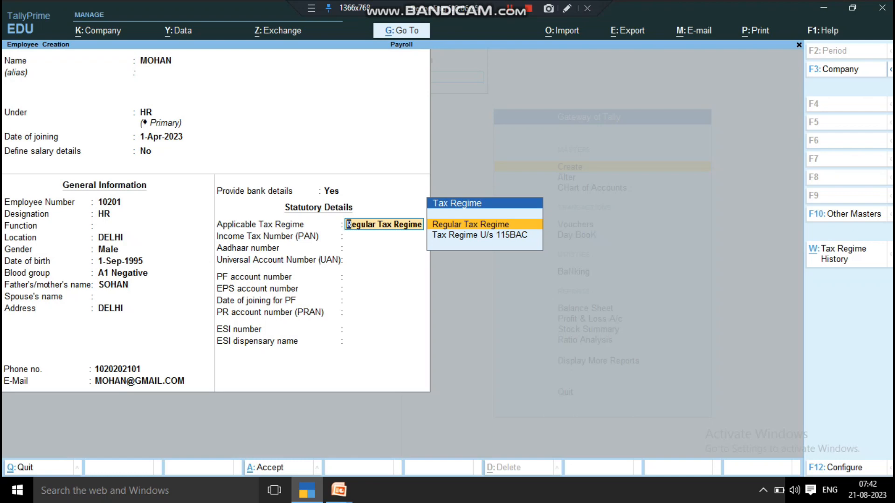
- Keep the Regular Tax Regime and enter a PAN in the AAAAA1234A format
key("Down")
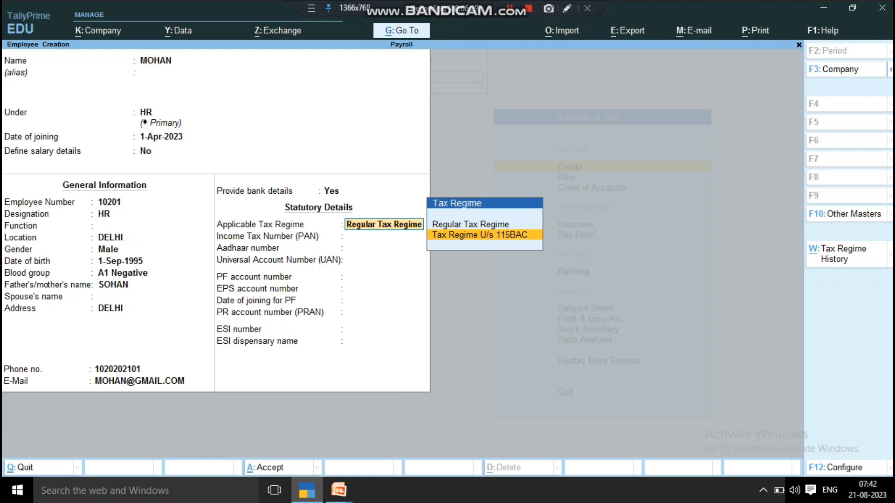
key("Up")
key("Return")
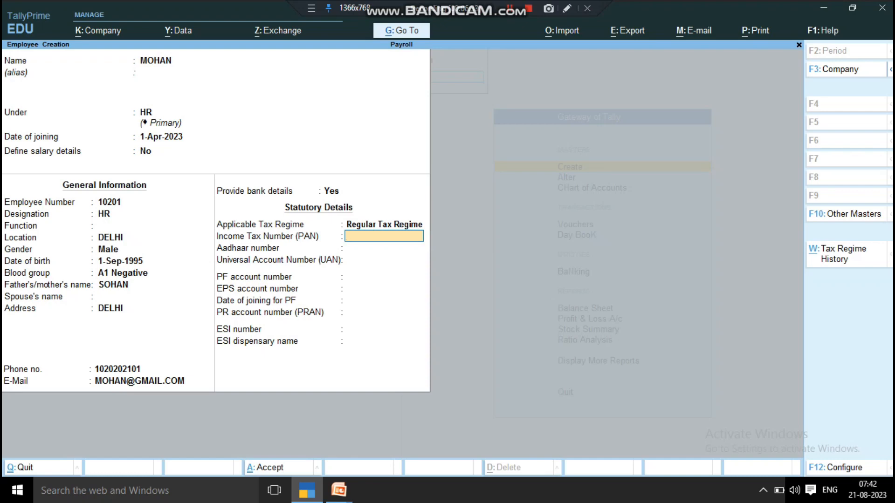
type("10200102")
key("Return")
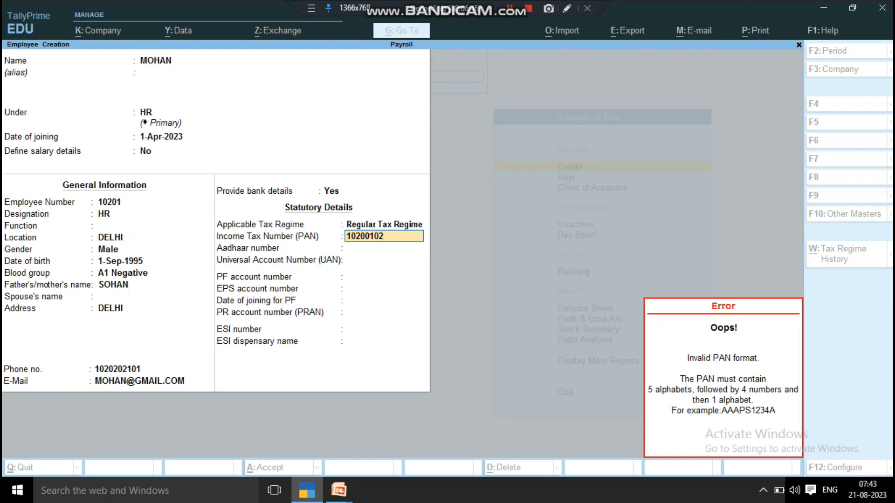
key("Escape")
type("AA")
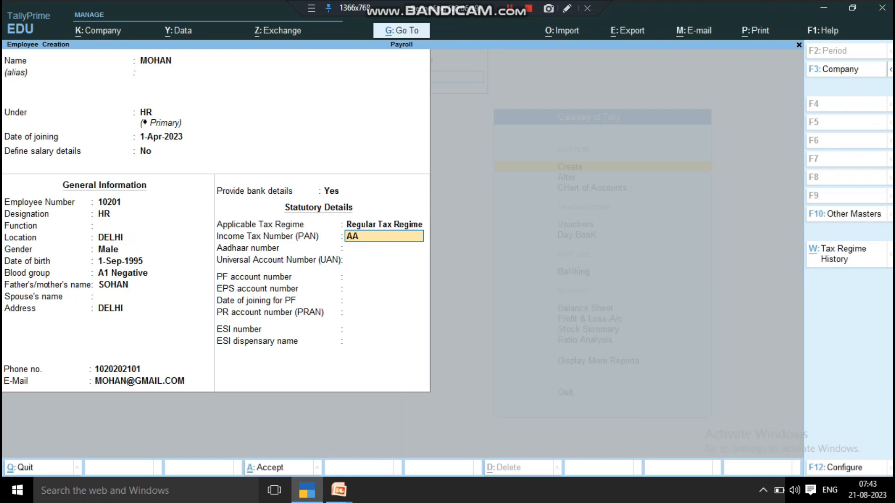
type("AAA1234A")
key("Return")
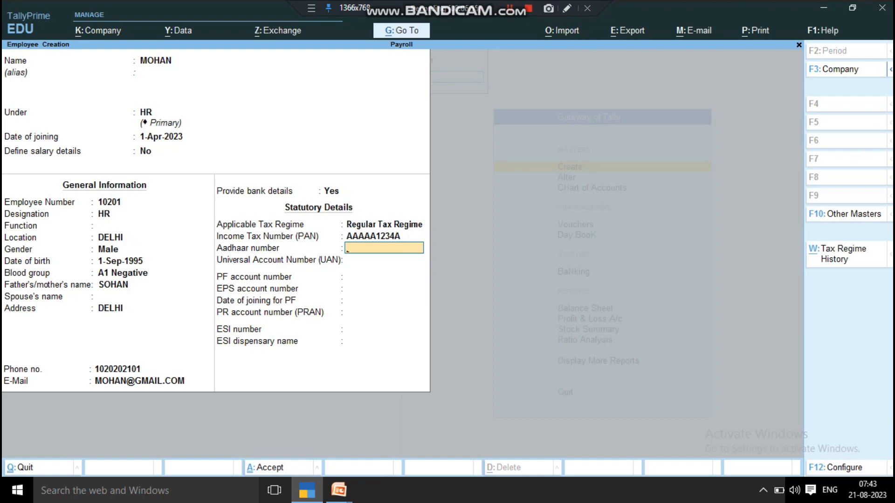
- Enter the Aadhaar number and type the UAN
key("Return")
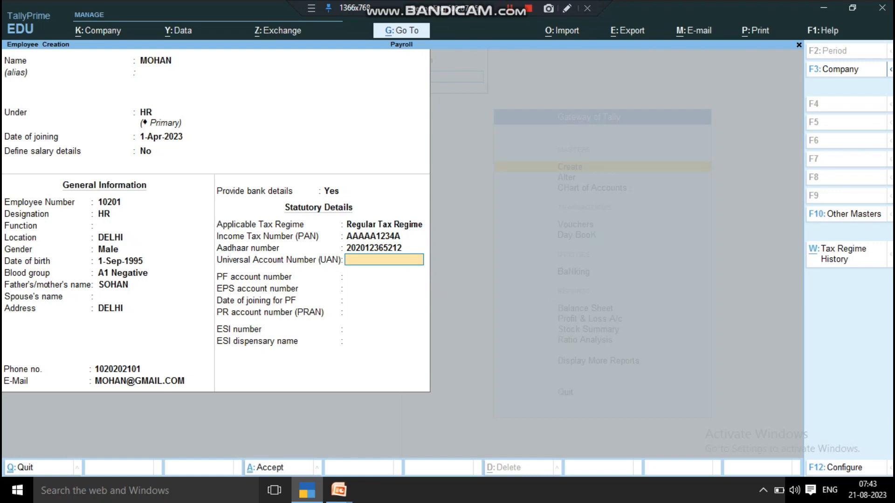
- Confirm the UAN and enter the PF and EPS account numbers
key("Return")
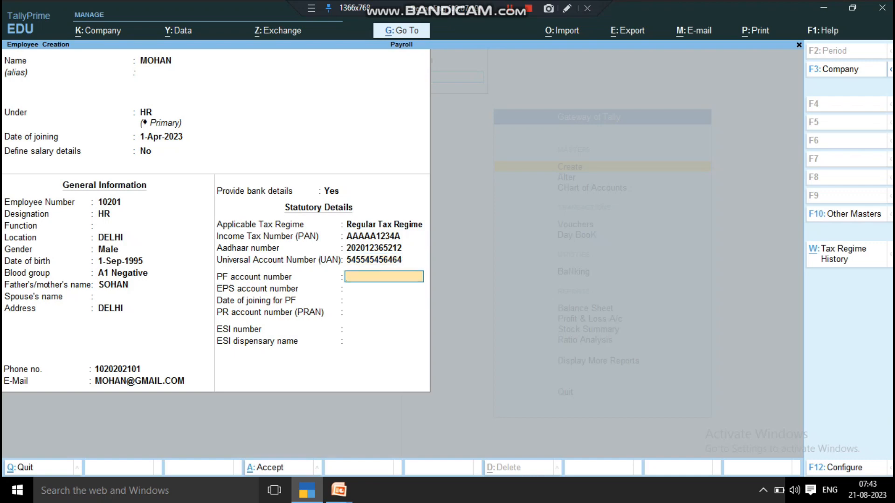
type("446546")
key("Return")
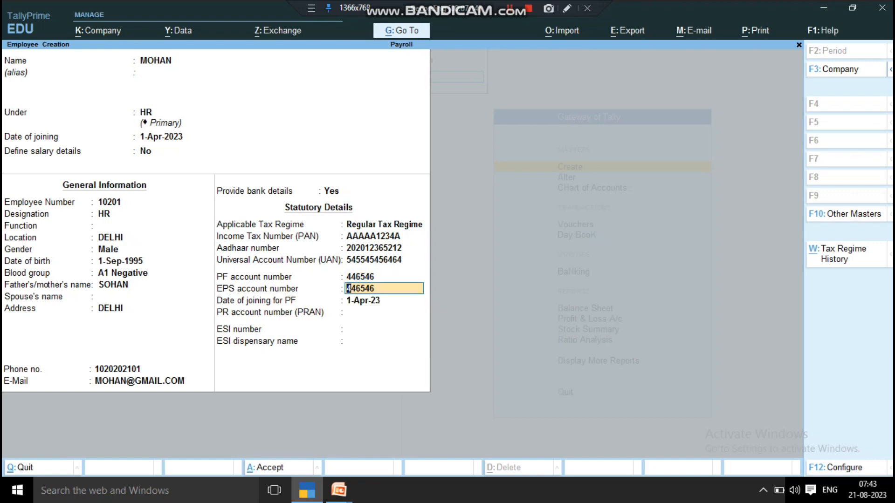
type("564545")
key("Return")
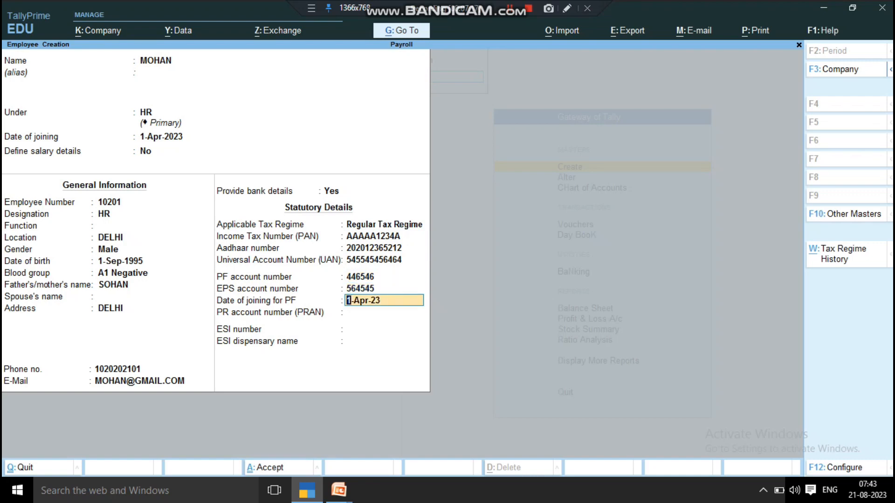
key("Up")
key("Up")
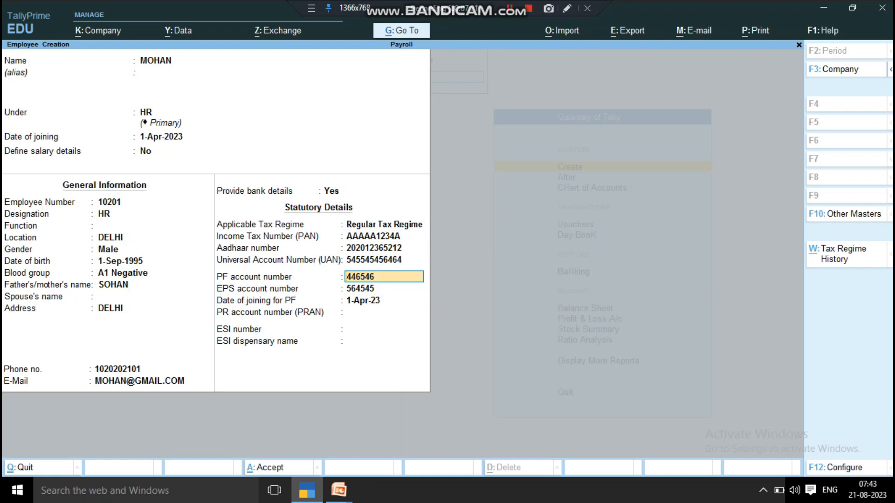
key("Down")
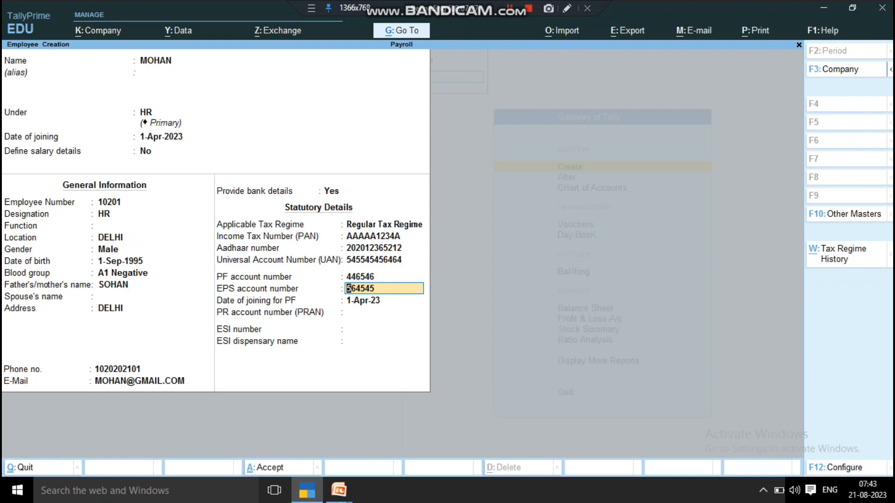
key("Down")
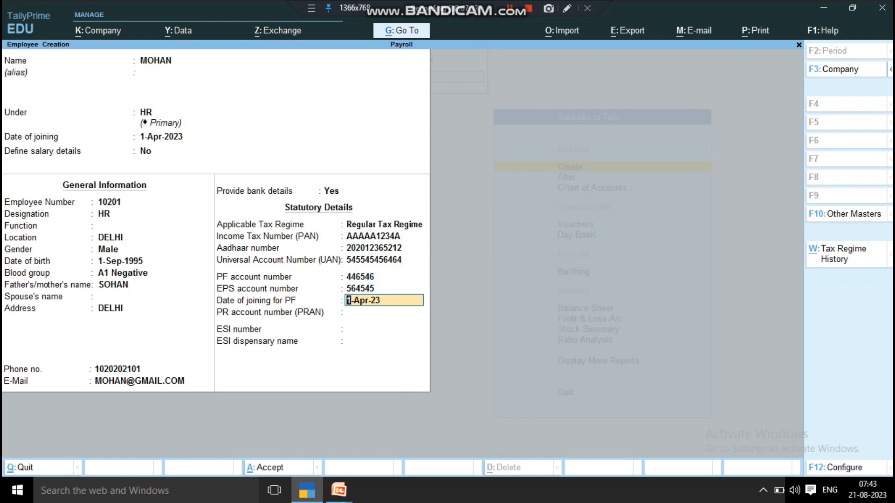
- Keep PF joining date 1-Apr-23, enter the PRAN and ESI numbers, and accept the employee
key("Return")
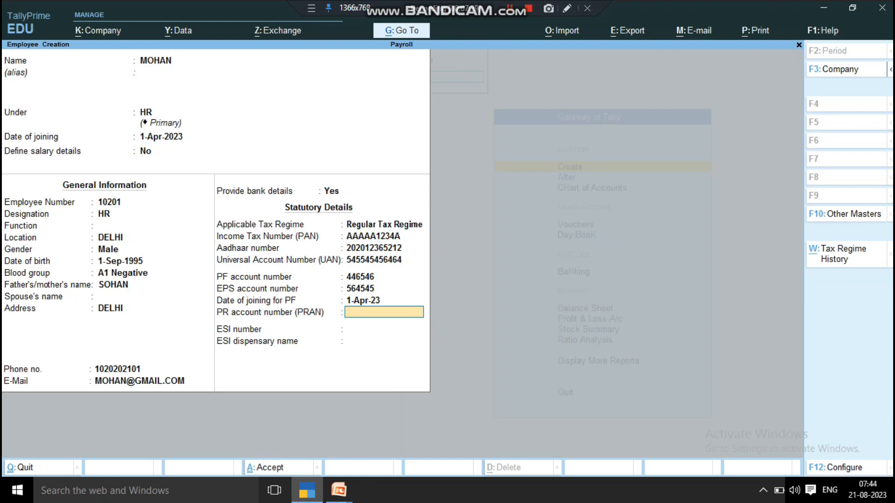
type("554646")
key("Return")
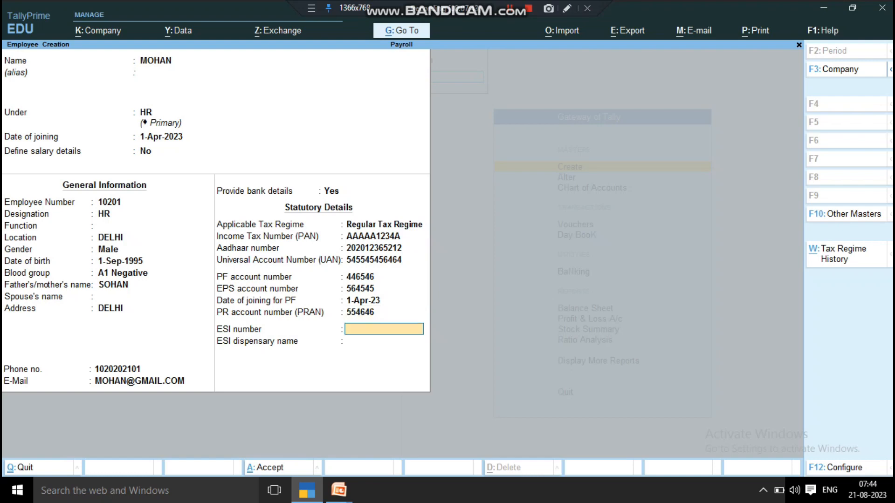
type("54546464")
key("Return")
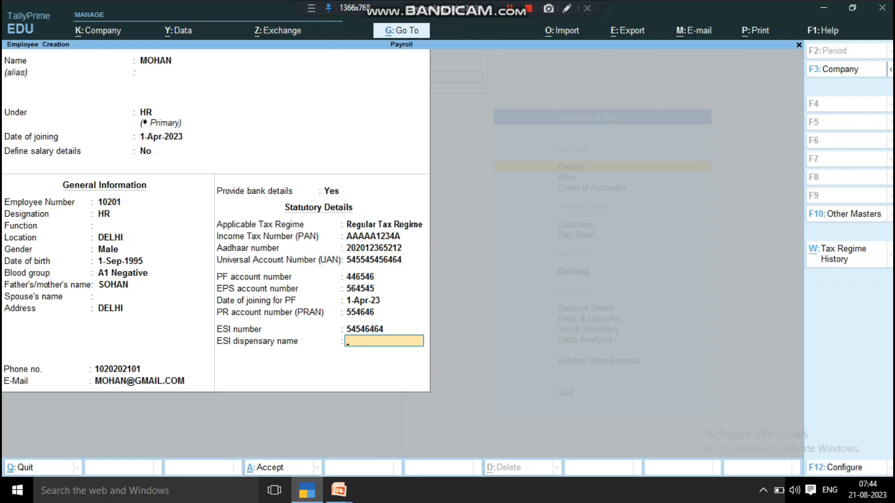
key("Return")
key("Return")
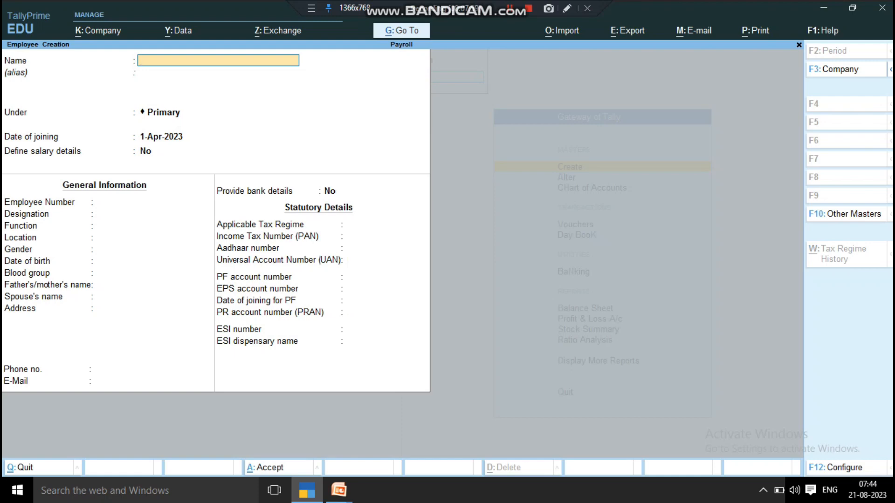
- Begin a second employee under SALES, then discard it without saving
type("MOHIT")
key("Return")
key("Return")
key("Return")
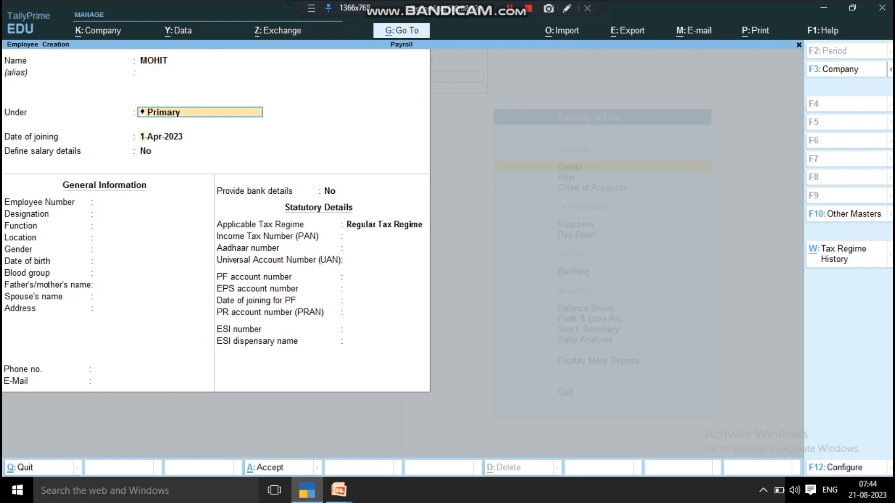
key("BackSpace")
type("S")
key("BackSpace")
key("BackSpace")
key("Return")
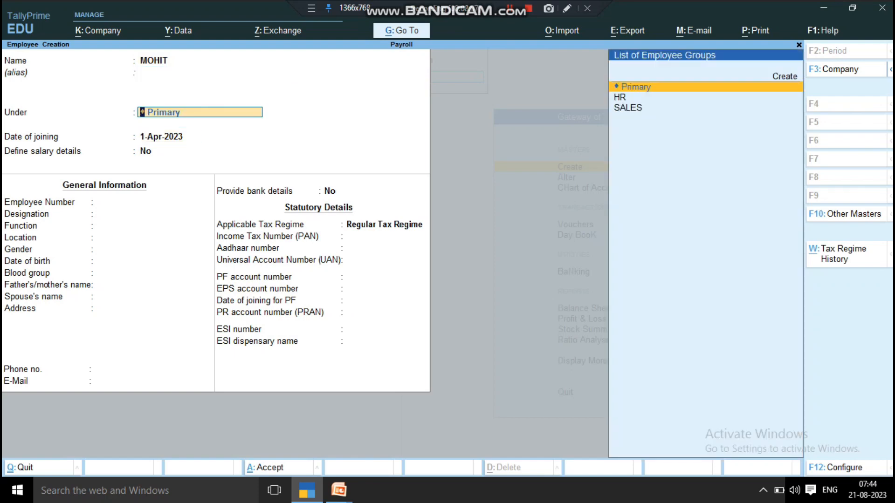
key("Down")
key("Down")
key("Return")
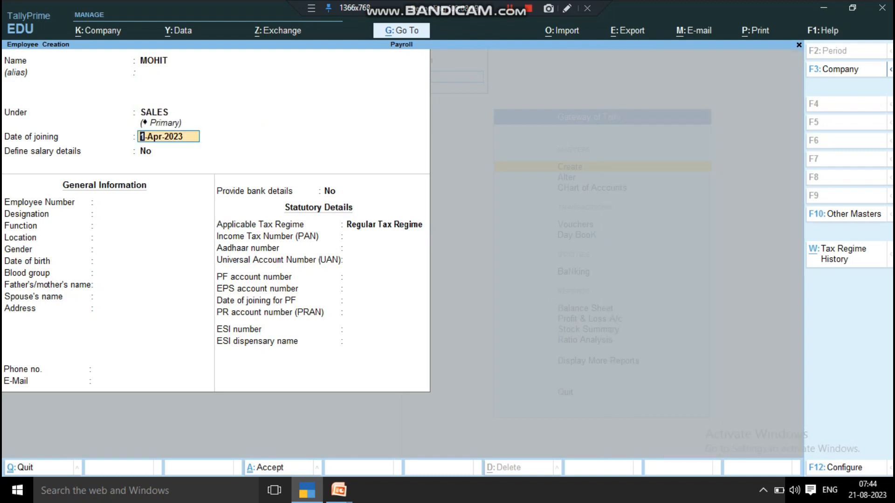
key("BackSpace")
key("Escape")
key("Return")
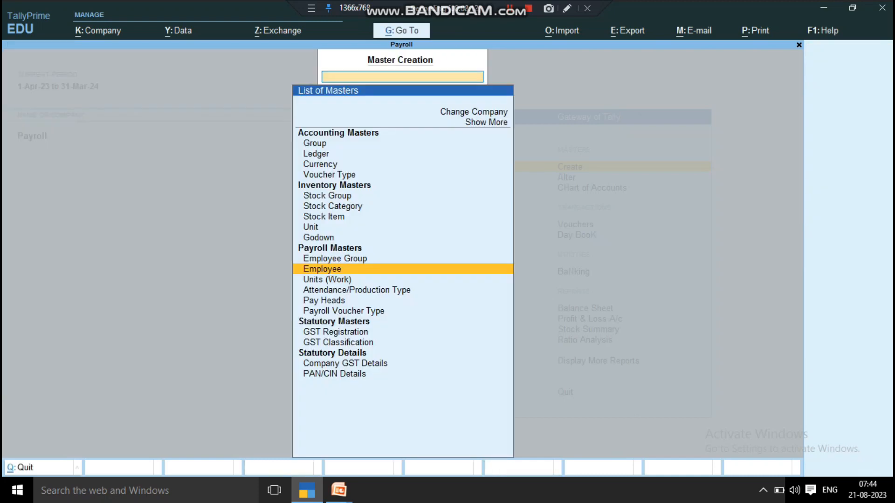
- Review the Employee Group list in Master Alteration to confirm the HR and SALES groups exist
key("Escape")
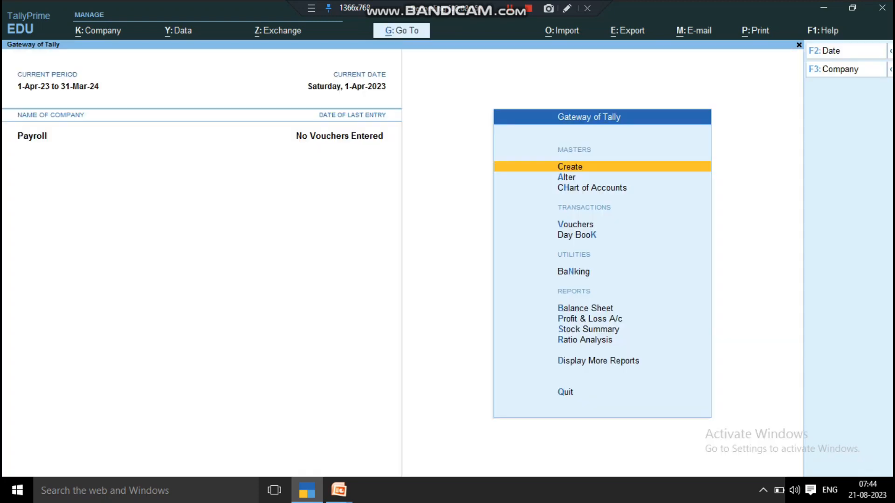
key("Down")
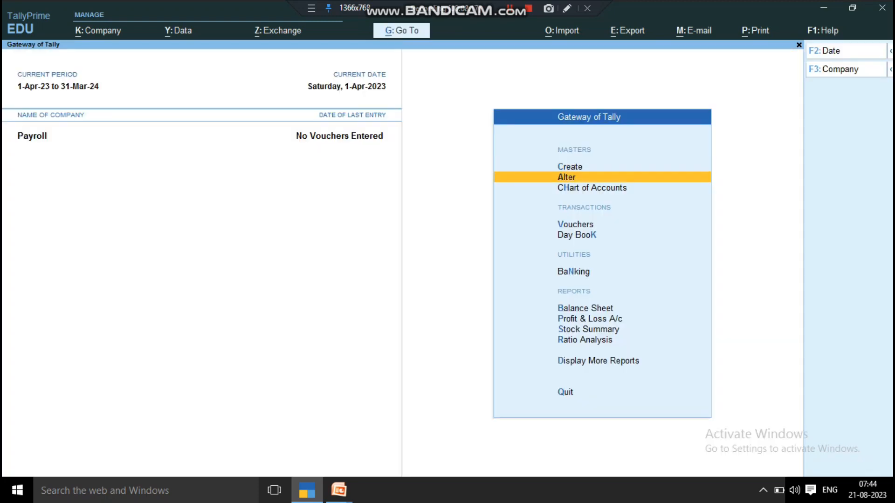
key("Return")
key("Down")
key("Down")
key("Down")
key("Down")
key("Down")
key("Down")
key("Down")
key("Down")
key("Down")
key("Down")
key("Down")
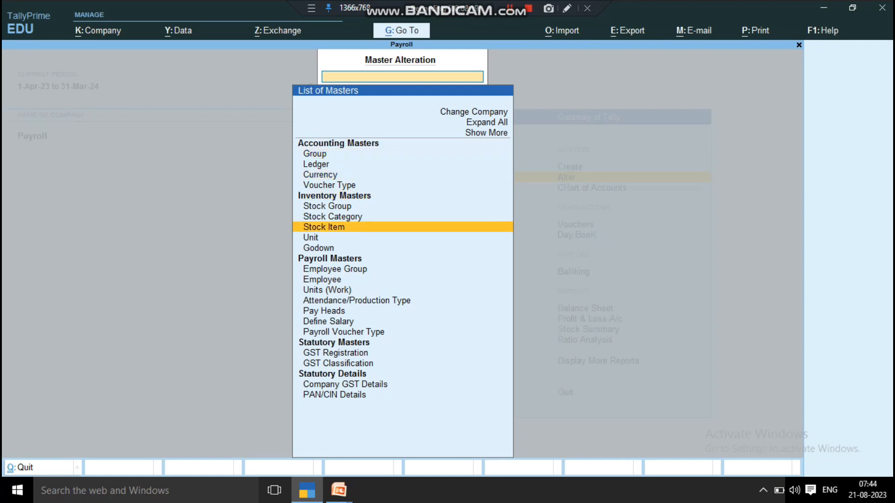
key("Return")
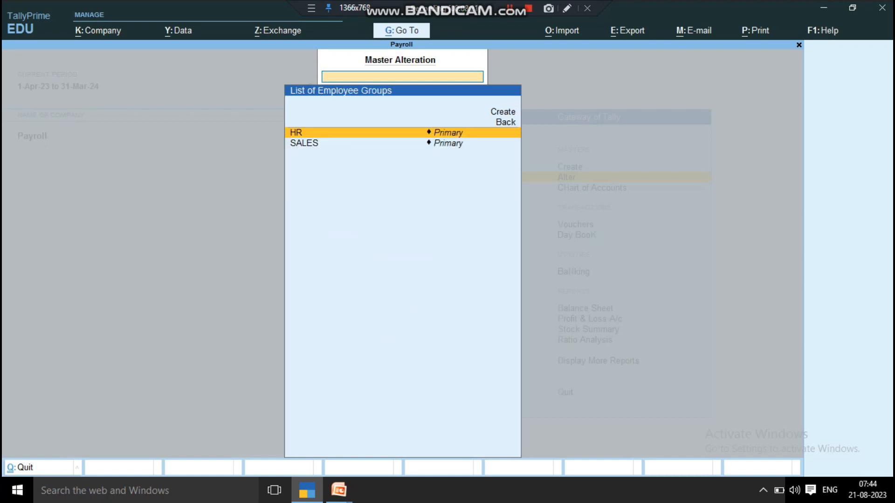
key("Down")
key("Escape")
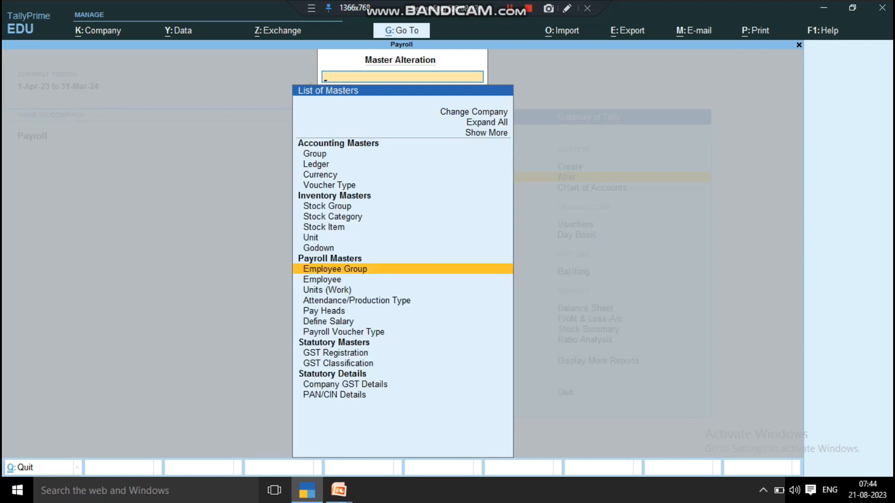
- Open the saved HR employee's record from the Employees list and close it unchanged
key("Down")
key("Return")
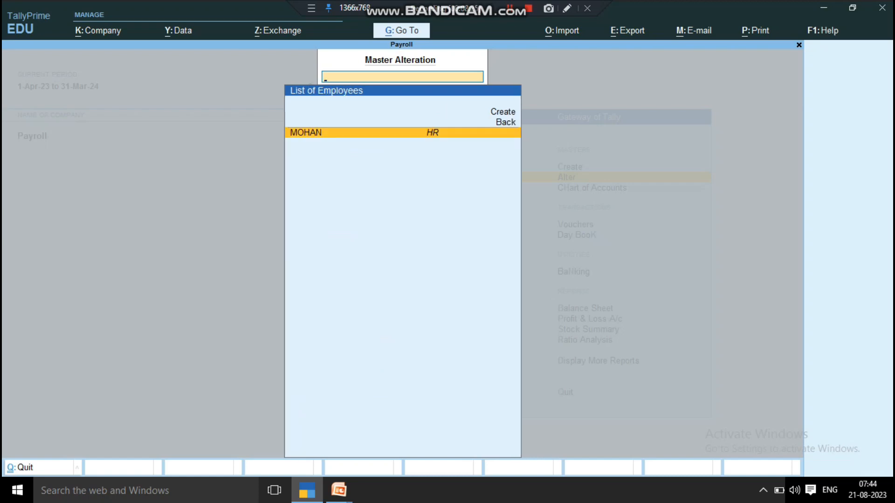
key("Return")
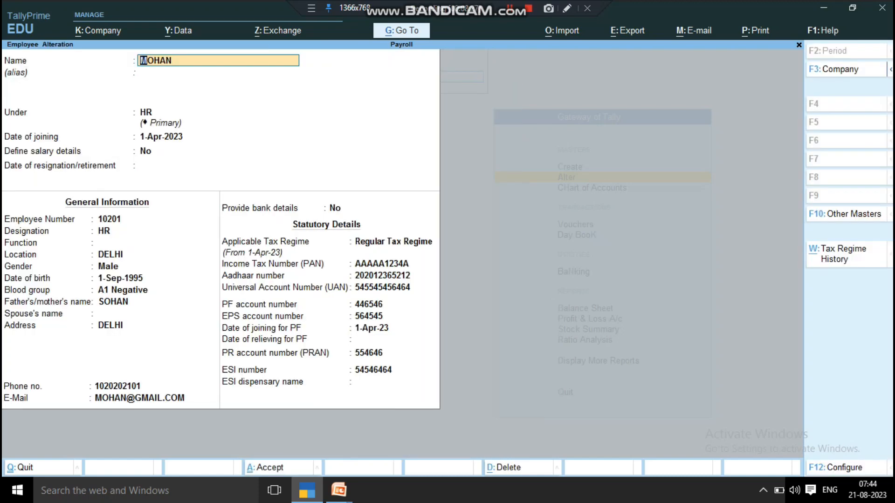
key("BackSpace")
key("BackSpace")
key("BackSpace")
key("BackSpace")
key("BackSpace")
key("Escape")
key("Escape")
- Recheck the groups and the employee record, discard any changes, and stay at Gateway of Tally
key("Up")
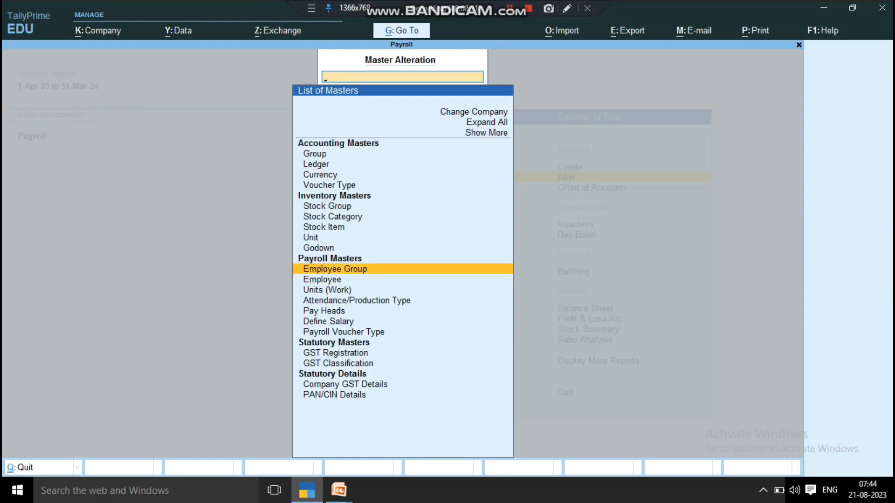
key("Return")
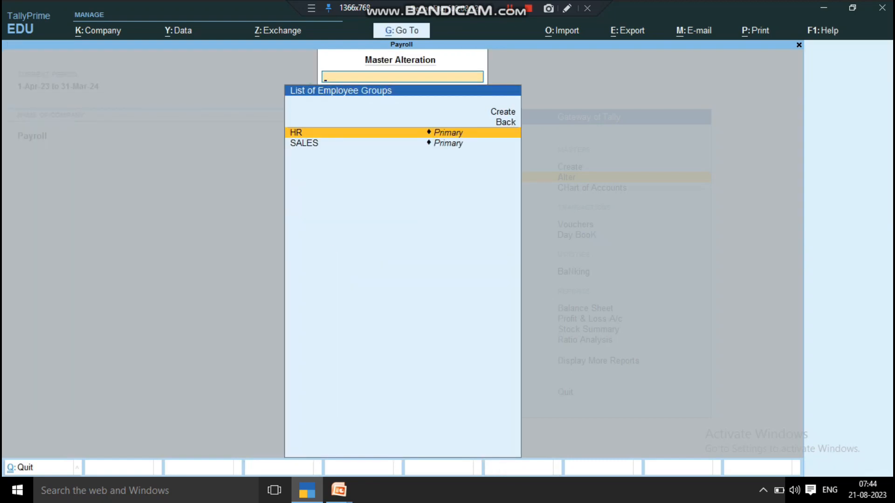
key("Escape")
key("Down")
key("Return")
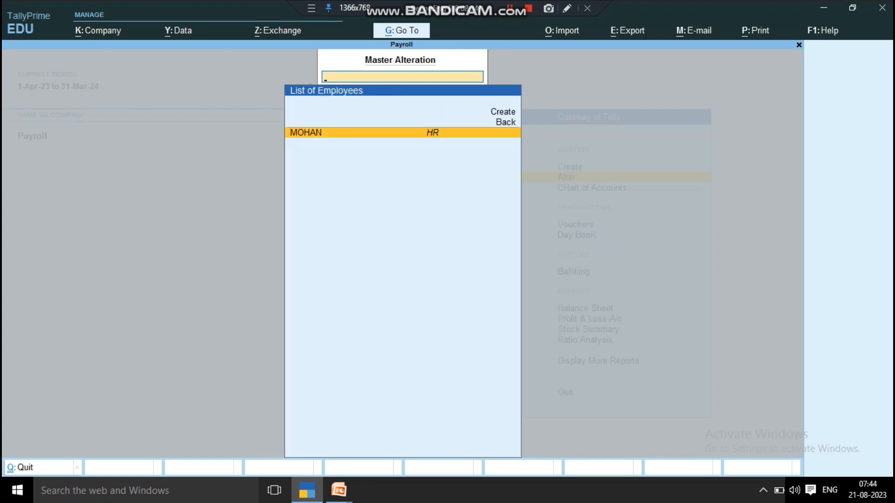
key("Return")
key("Escape")
key("y")
key("Escape")
key("Escape")
key("n")
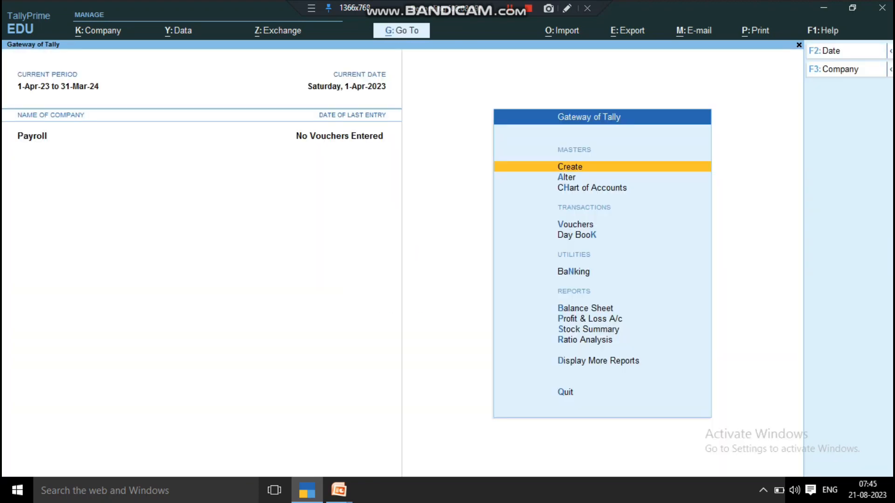